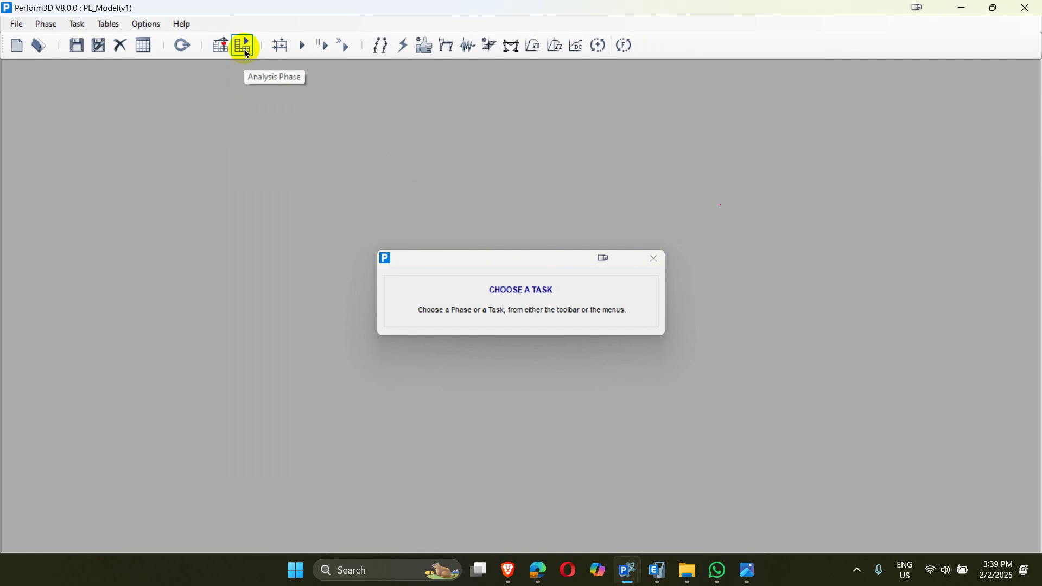
Open the load case definitions of the analysis phase and set the load case type to Static Push-Over
click(281, 47)
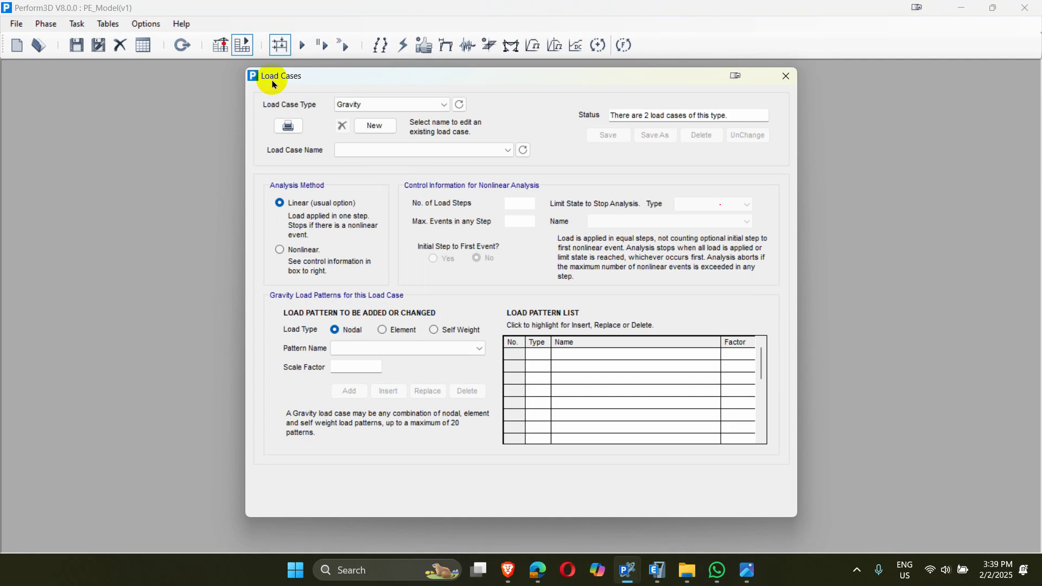
click(362, 108)
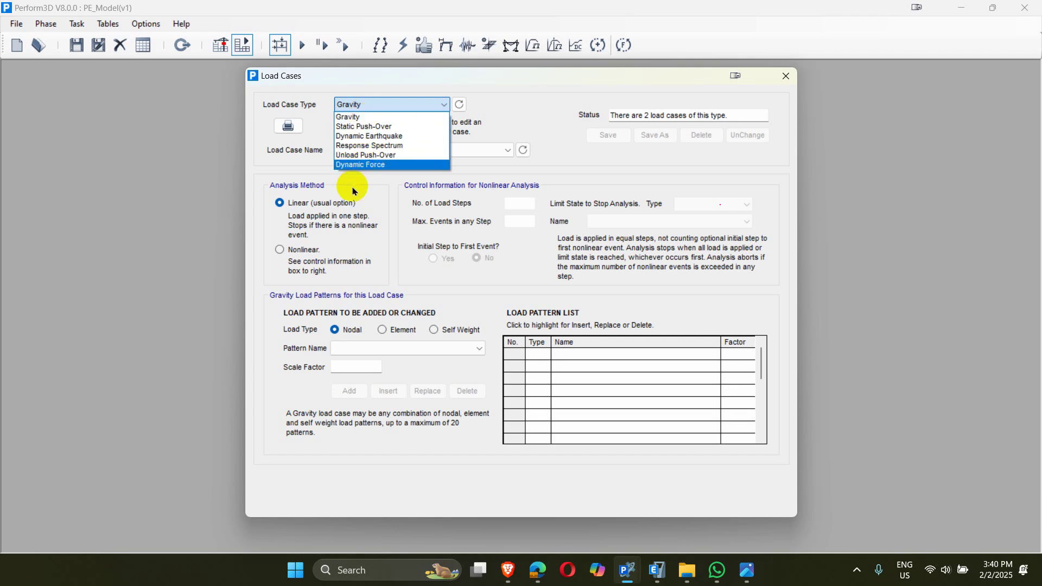
click(311, 166)
click(365, 106)
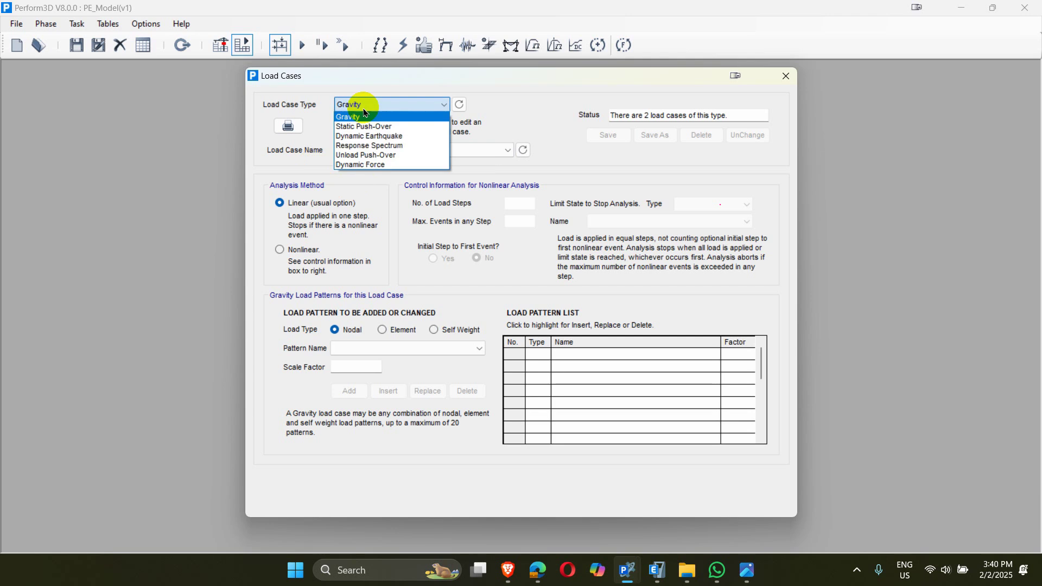
click(361, 122)
click(362, 107)
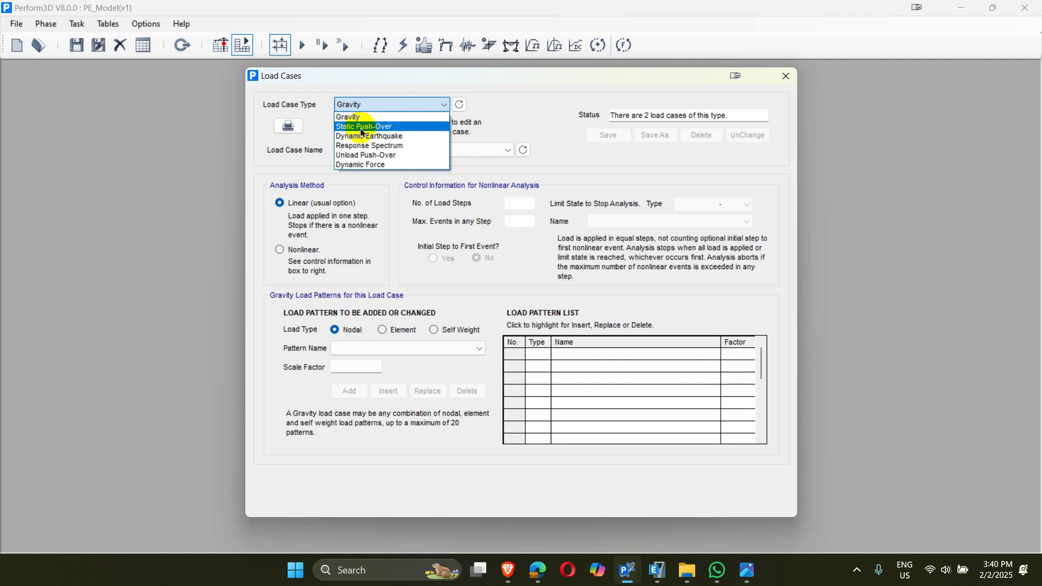
click(362, 127)
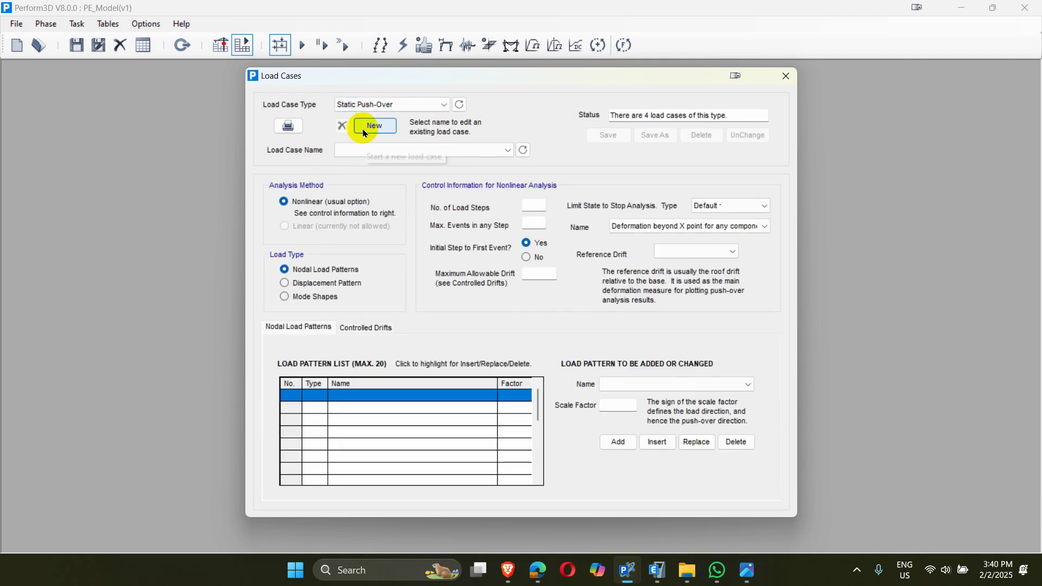
Create a new static push-over load case named +0.25%(H1)
click(372, 126)
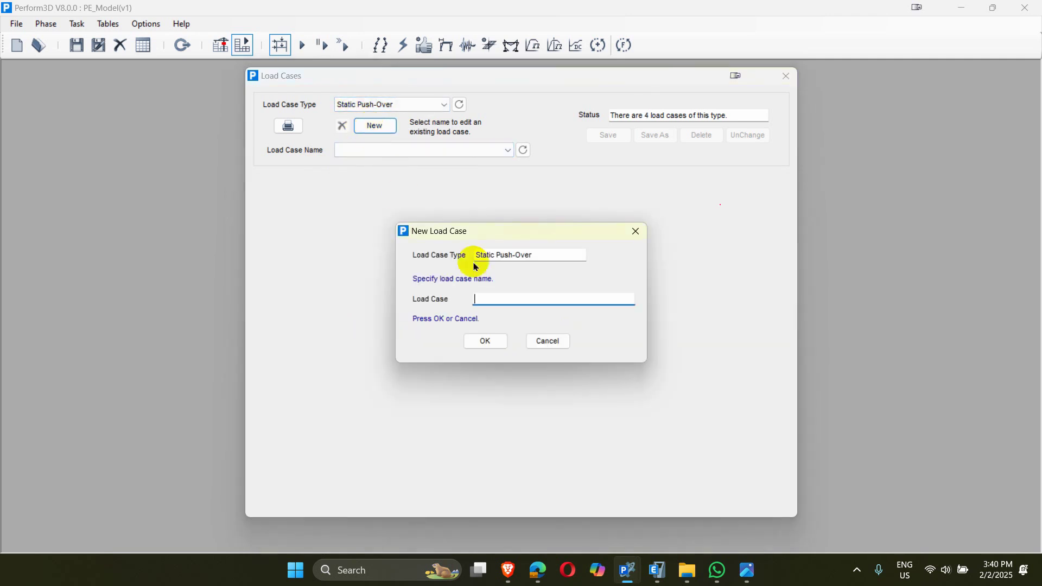
click(502, 296)
text(+)
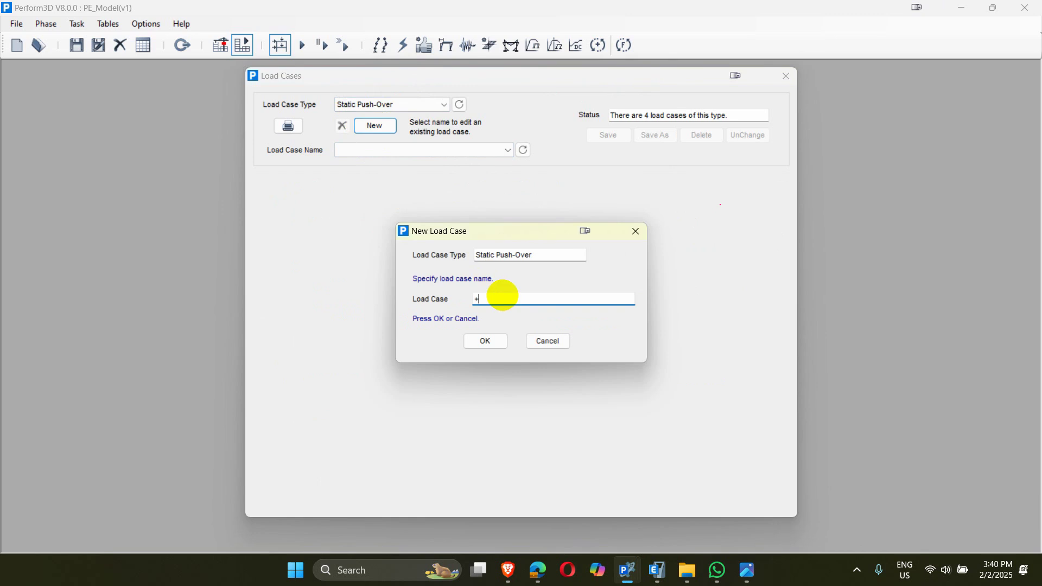
text(0.25%(H1))
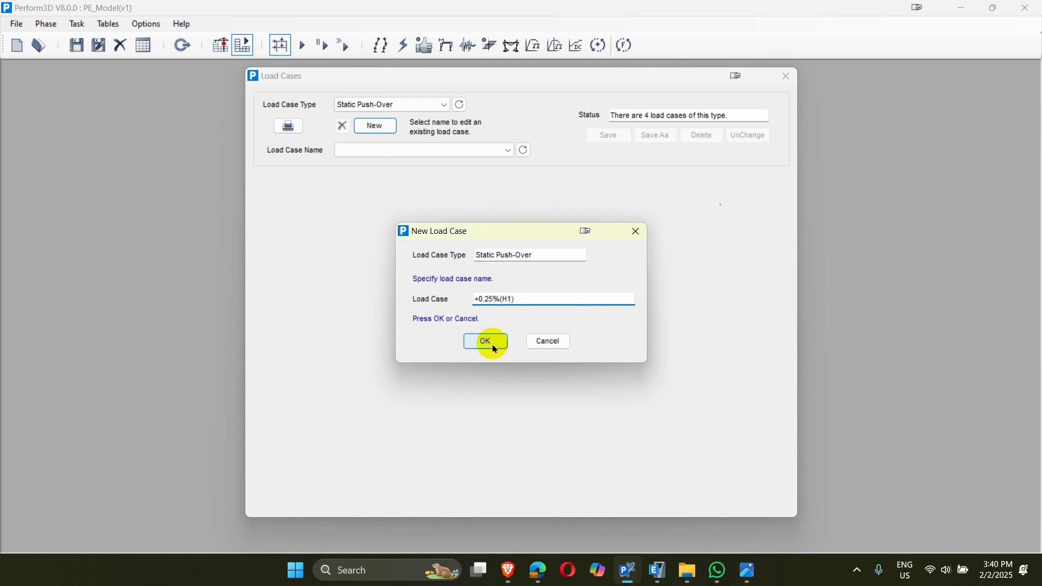
click(486, 342)
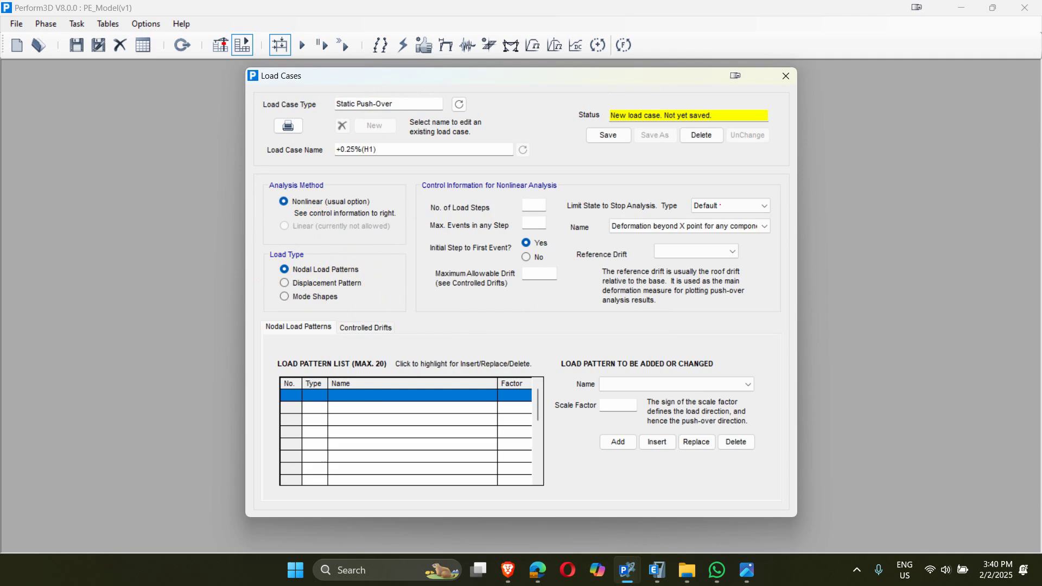
mouse_move(315, 246)
mouse_down()
mouse_move(286, 244)
mouse_move(263, 288)
mouse_move(261, 308)
mouse_move(299, 311)
mouse_up()
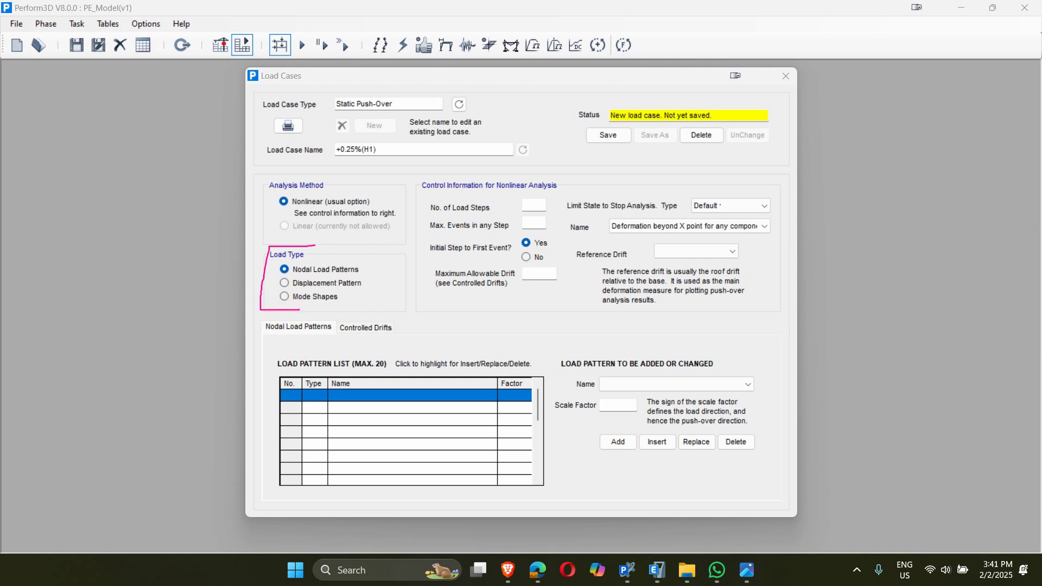
click(118, 221)
drag(286, 232, 270, 318)
Set 50 load steps, 200 maximum events per step, no initial step to first event, and a maximum allowable drift of 0.0025
click(526, 207)
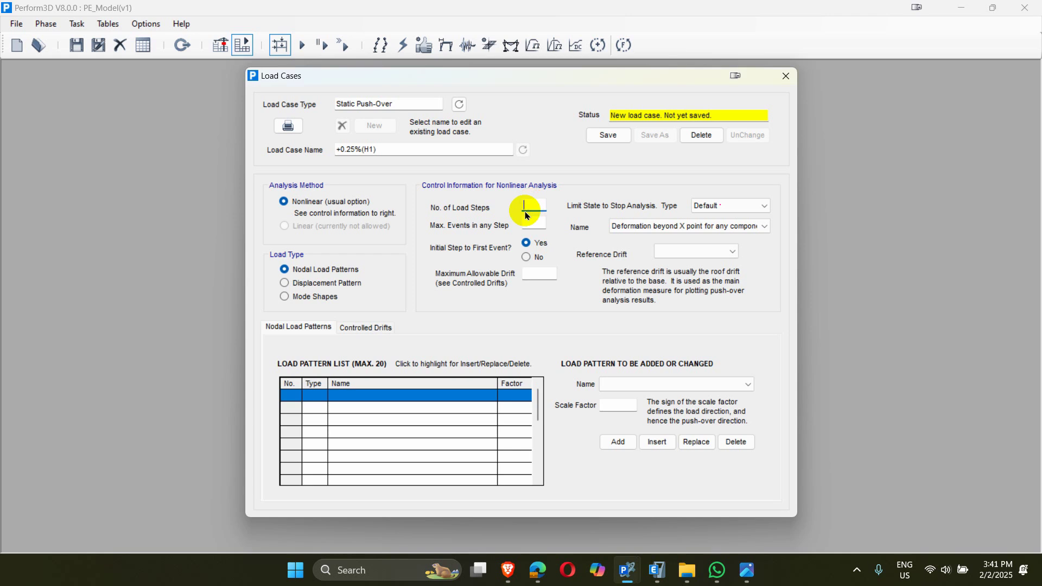
text(50)
click(534, 225)
text(2)
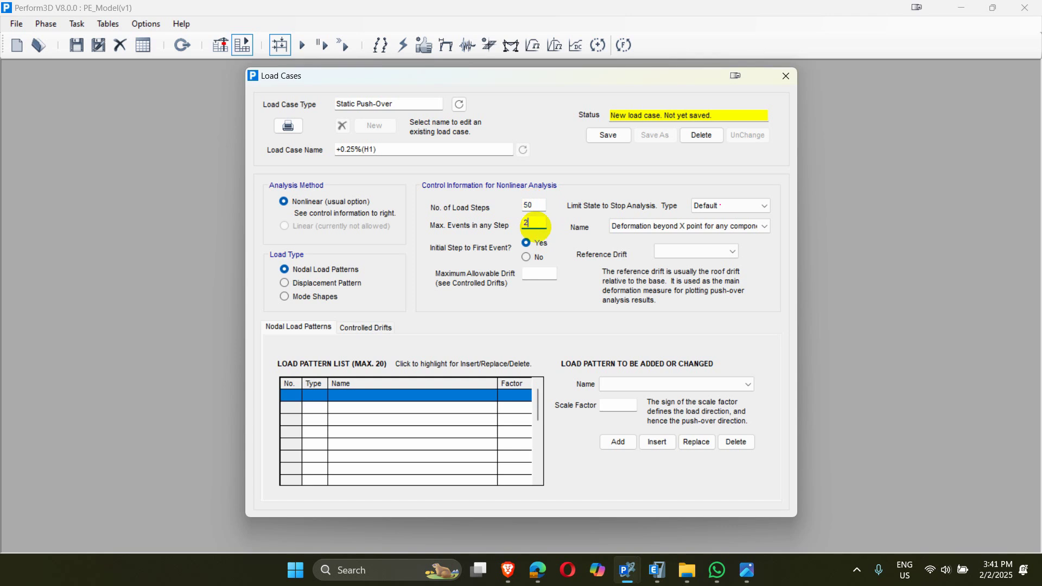
text(00)
click(526, 259)
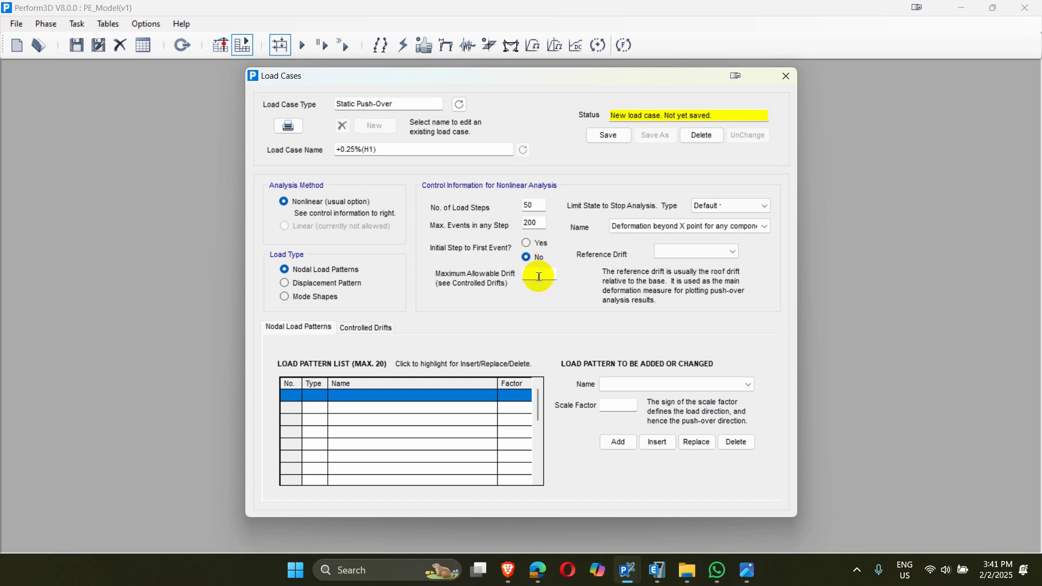
click(538, 276)
text(0.0025)
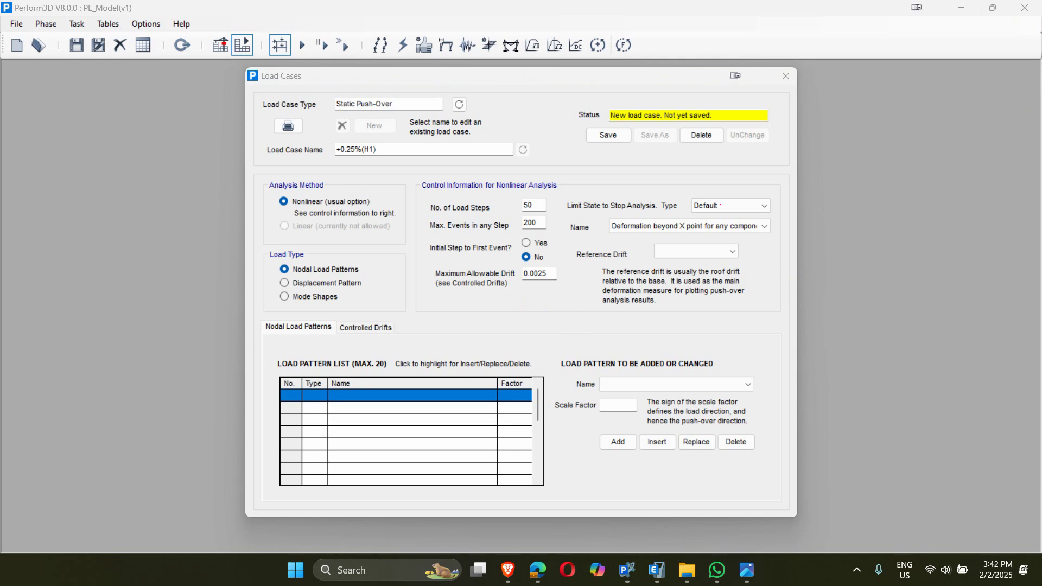
Set the limit state that stops the analysis to type Drift, named DRIFT, and choose d1 as the reference drift
click(741, 206)
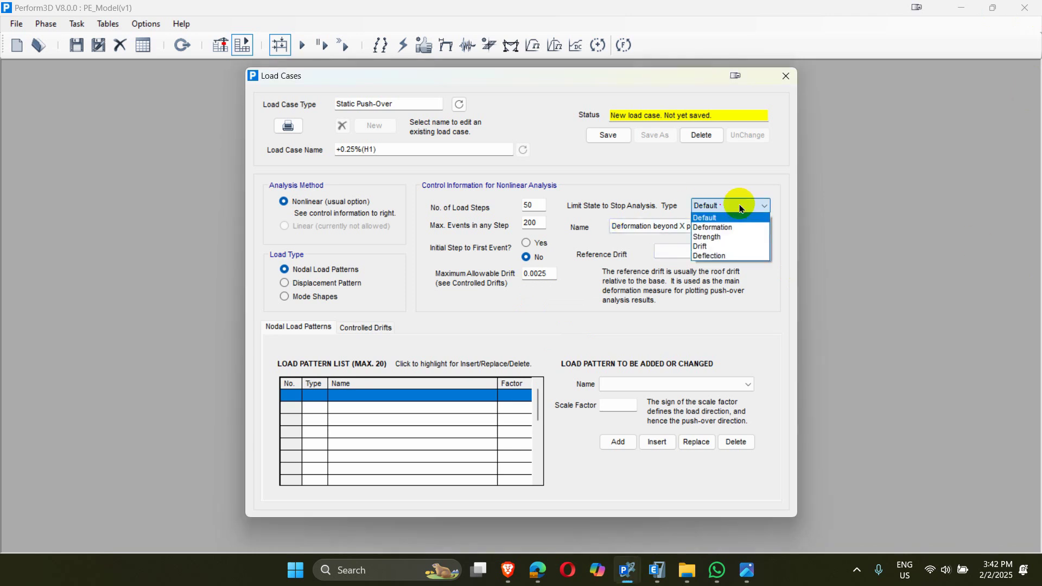
click(704, 246)
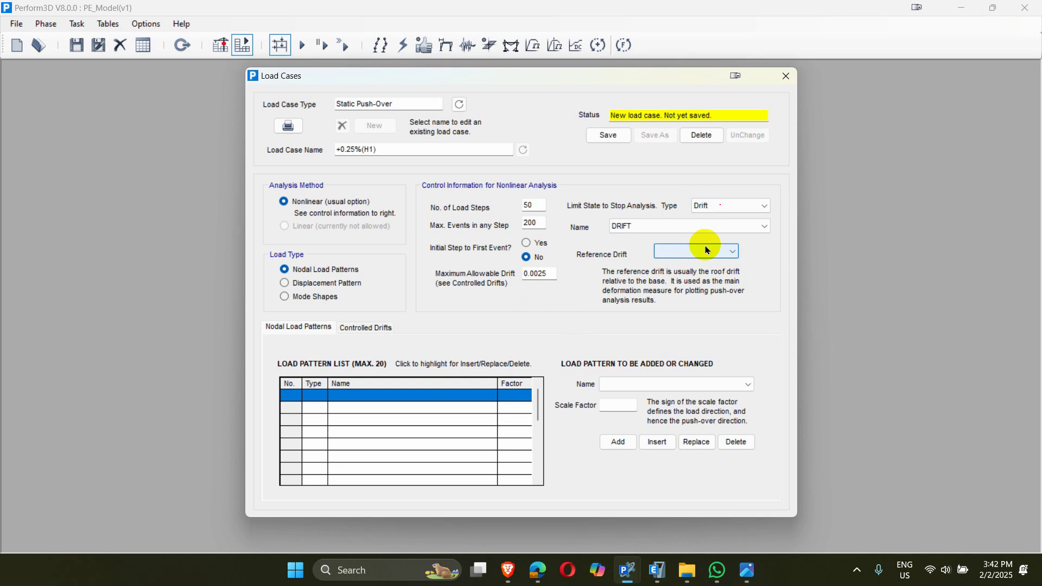
click(704, 251)
click(673, 265)
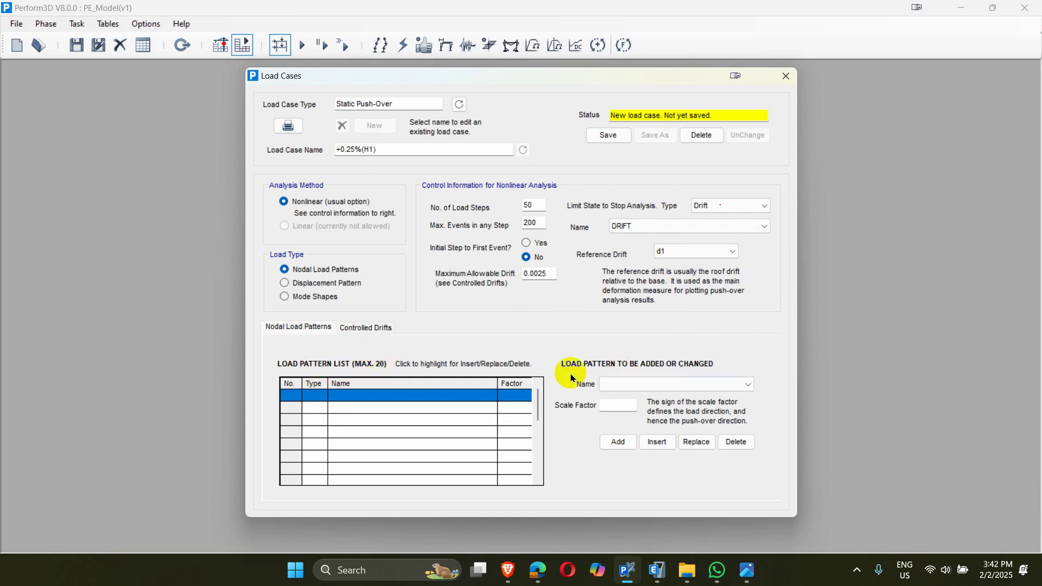
Check which nodal load patterns are available for the load case, and close the load case definitions without saving
click(677, 384)
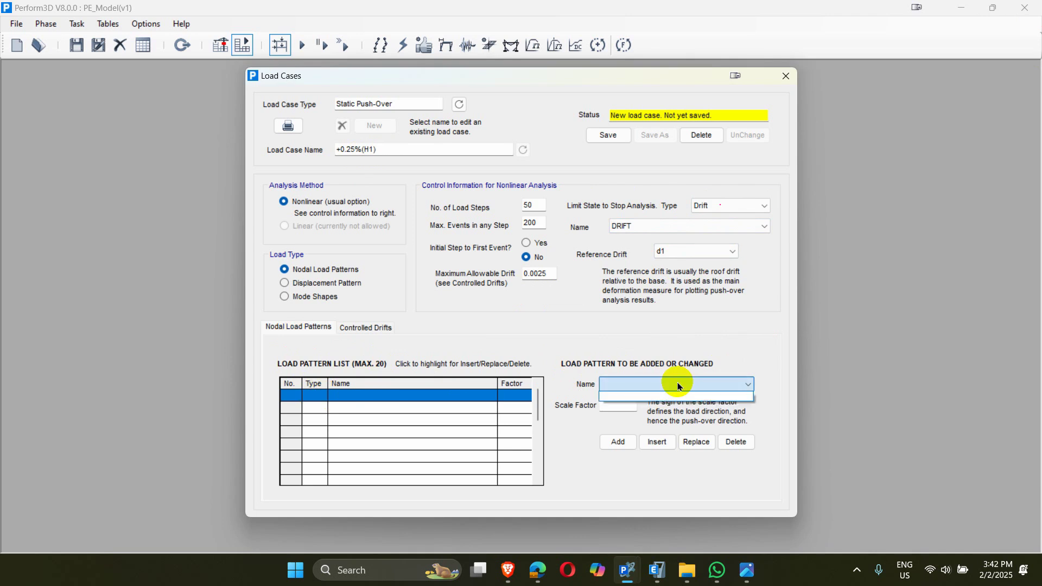
click(678, 384)
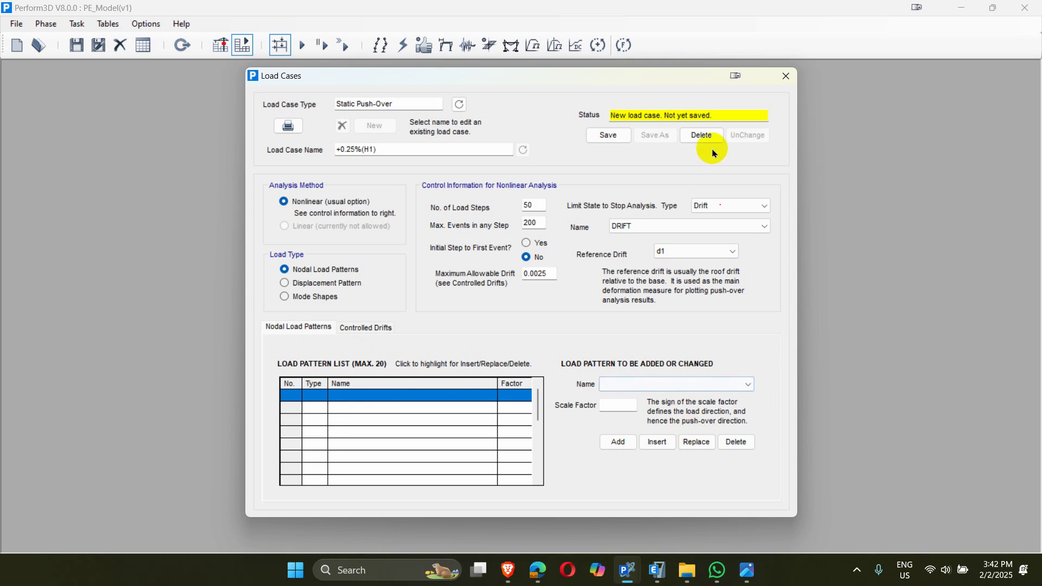
click(786, 76)
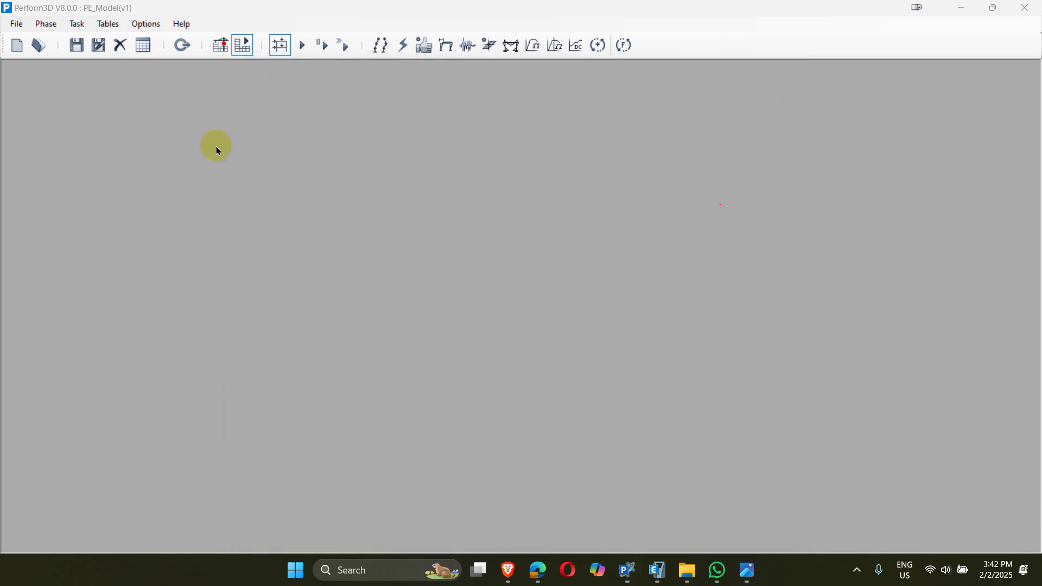
Switch to the modeling phase and create a nodal load pattern named Nodal Load
click(220, 44)
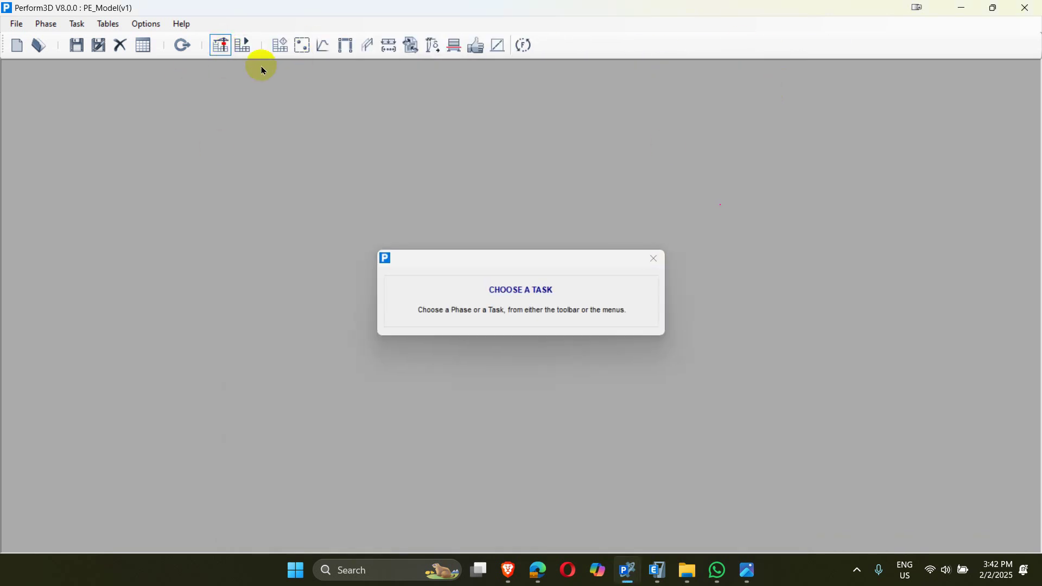
click(389, 45)
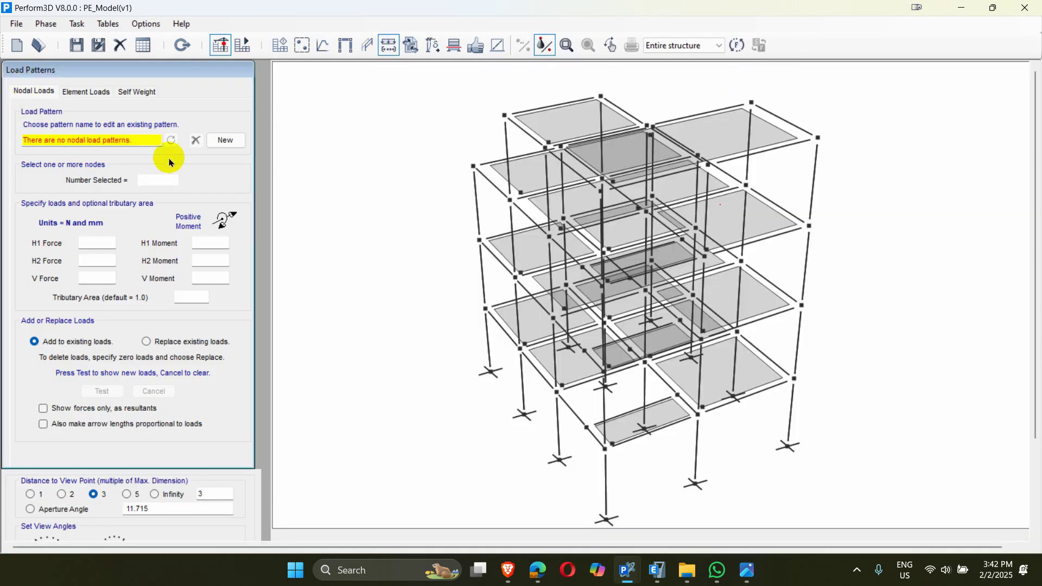
click(221, 140)
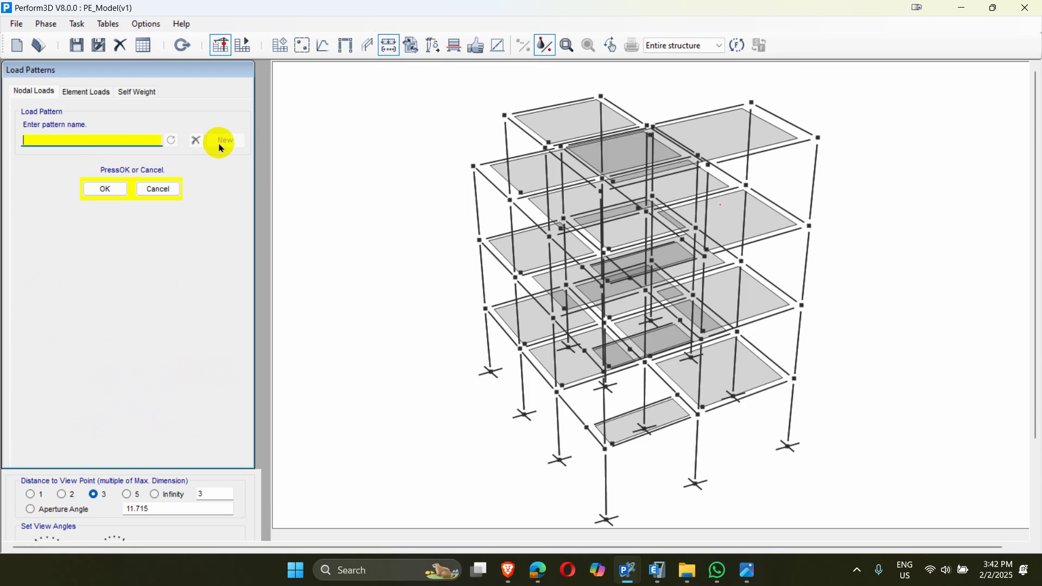
text(Nodal Load)
click(120, 190)
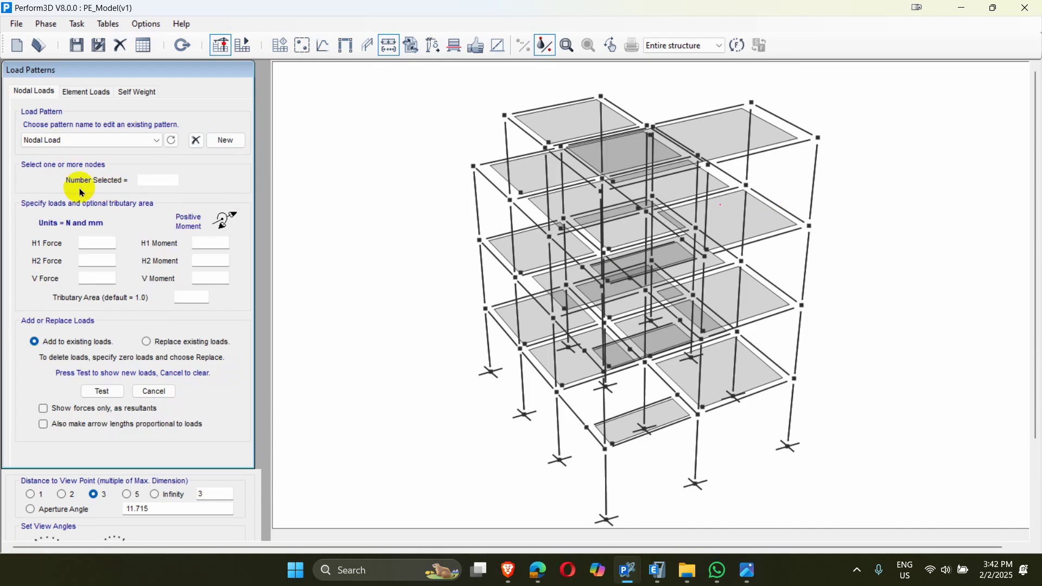
Apply an H1 force of 1 N to the two outer corner nodes at roof level, replacing any existing loads
click(817, 137)
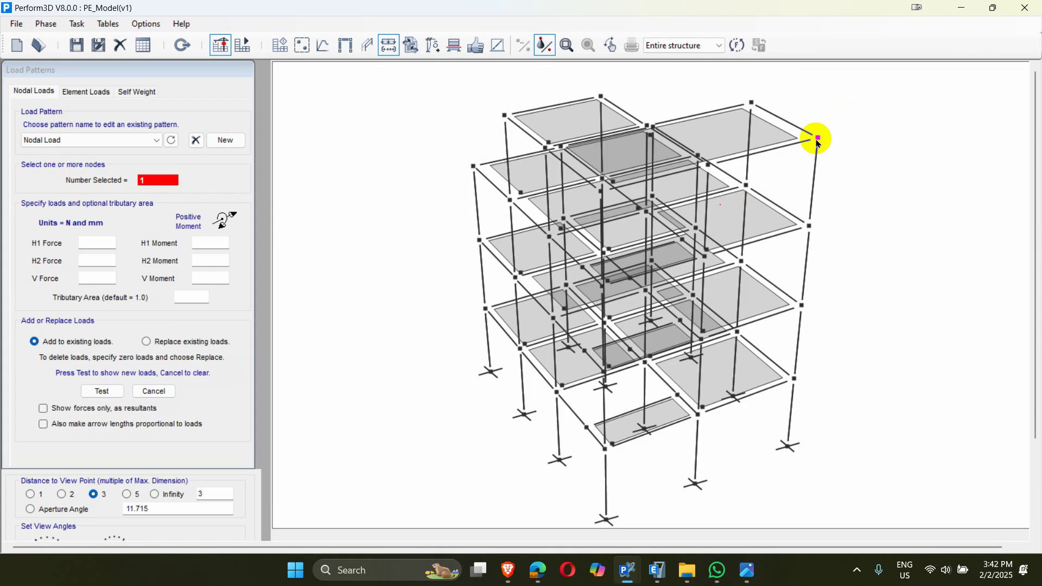
click(751, 103)
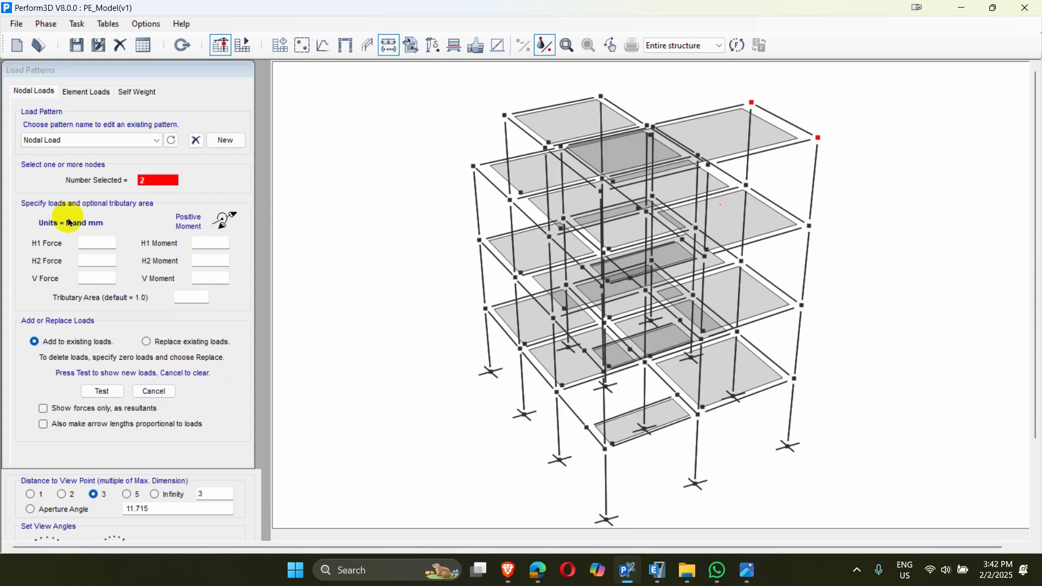
click(92, 244)
text(1)
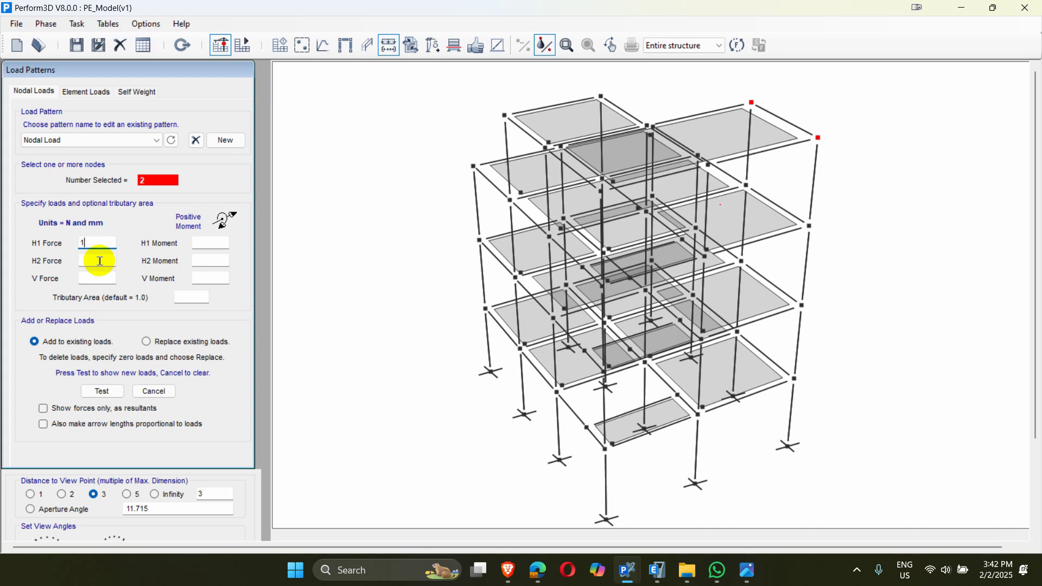
click(146, 341)
click(114, 391)
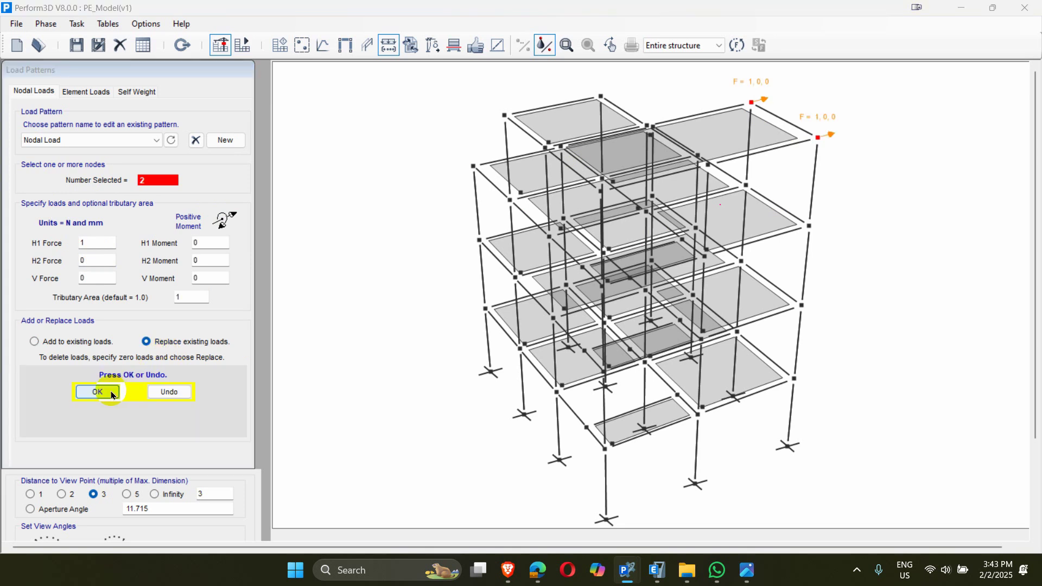
click(112, 394)
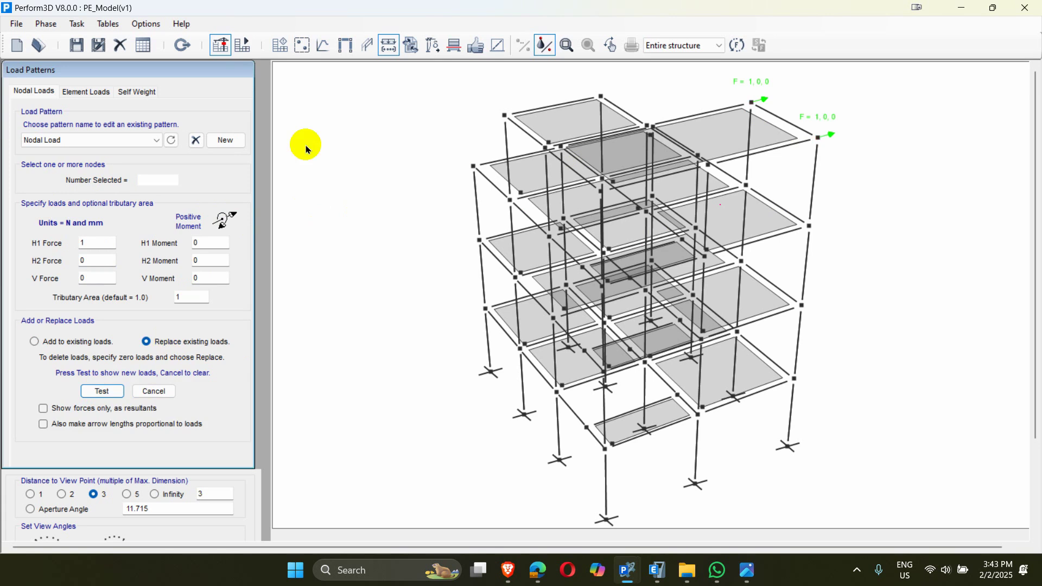
Return to the analysis phase and create a new static push-over load case named +0.25% (H1)
click(242, 45)
click(558, 345)
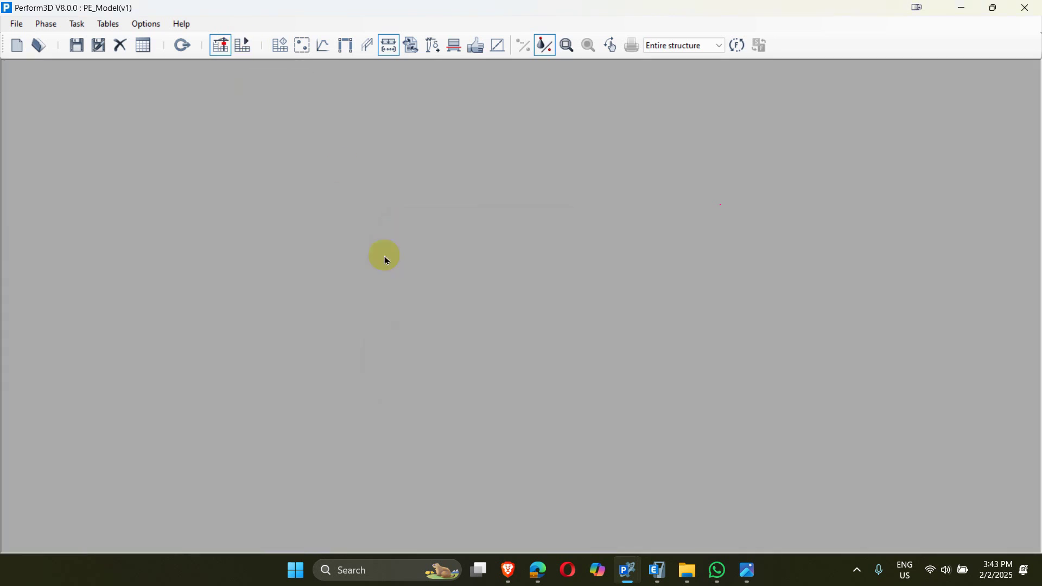
click(281, 45)
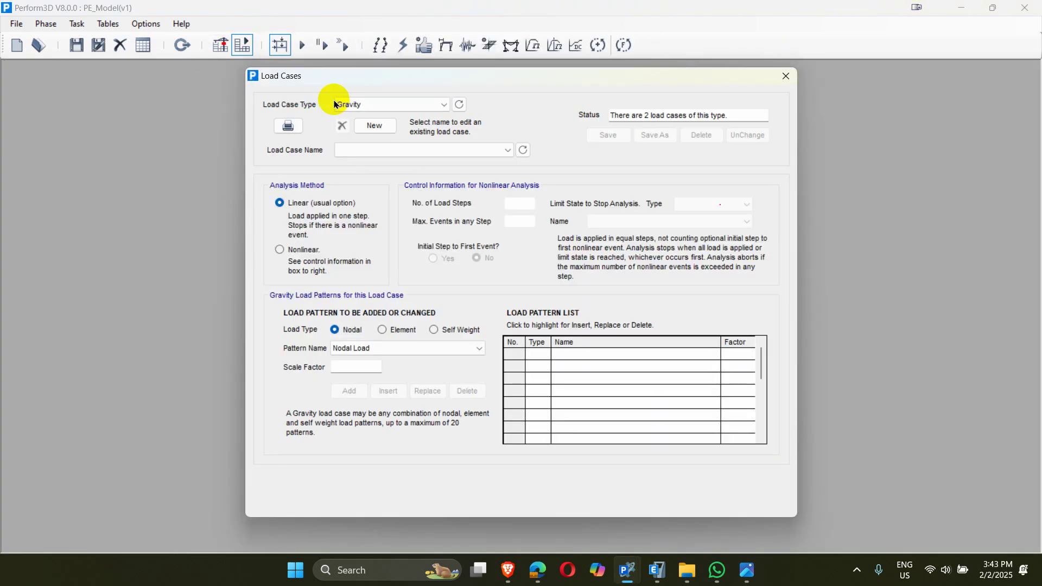
click(335, 104)
click(354, 126)
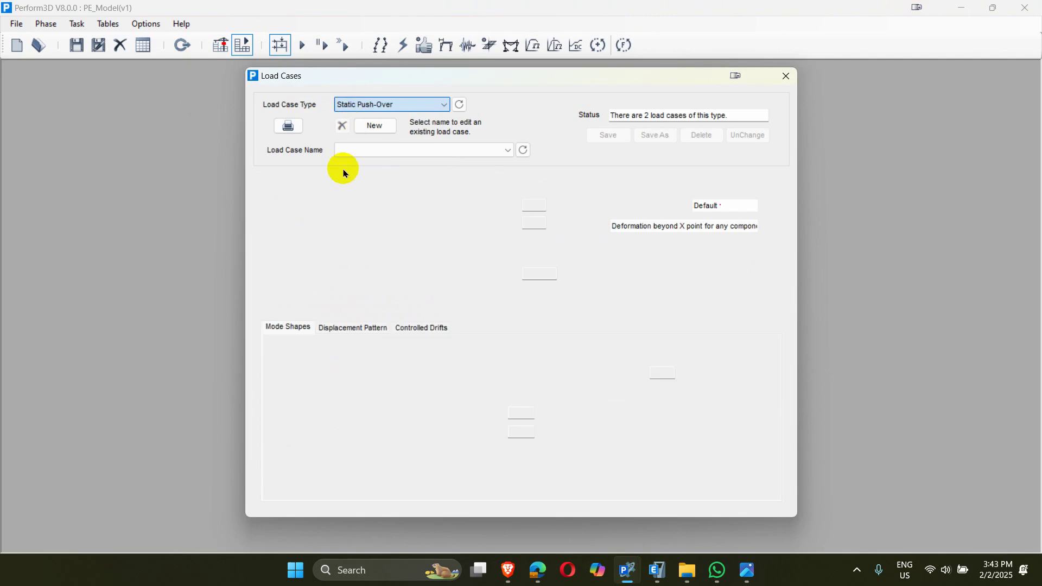
click(375, 126)
text(+0.)
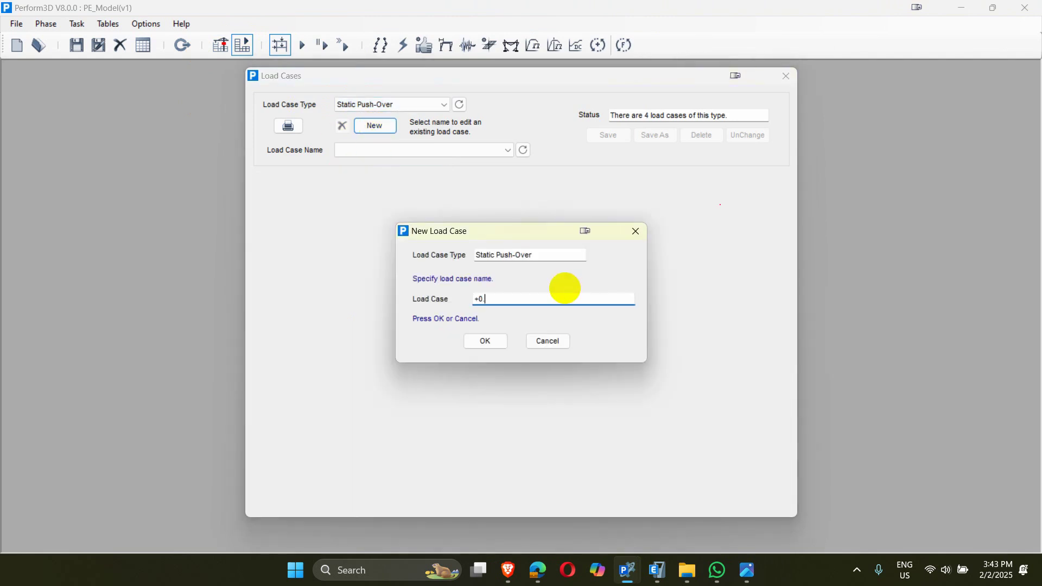
text(25% (H1))
click(484, 341)
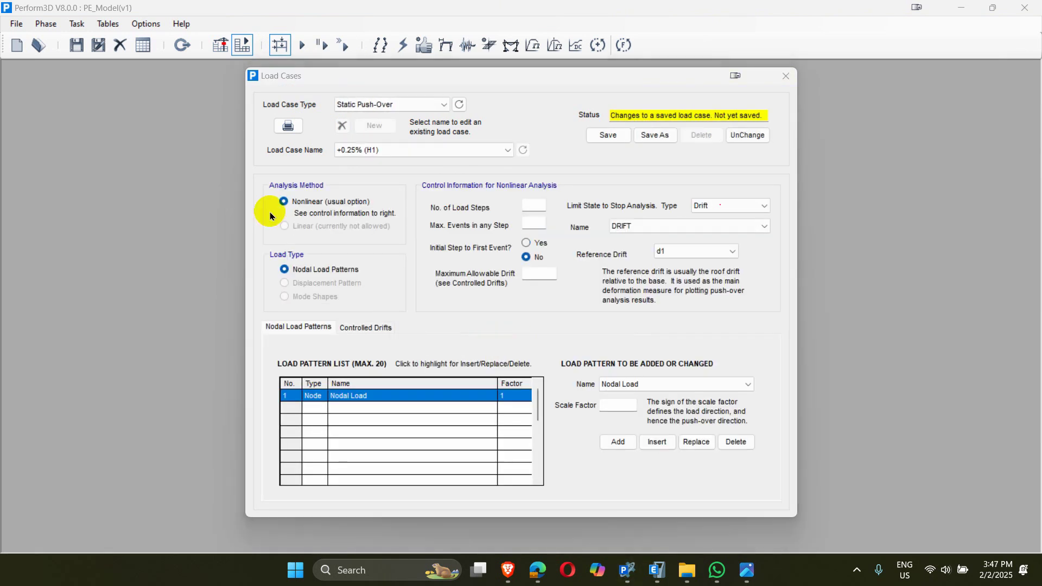
Set the nonlinear analysis of the +0.25% (H1) load case to 50 load steps with a maximum of 200 events in any step
click(535, 205)
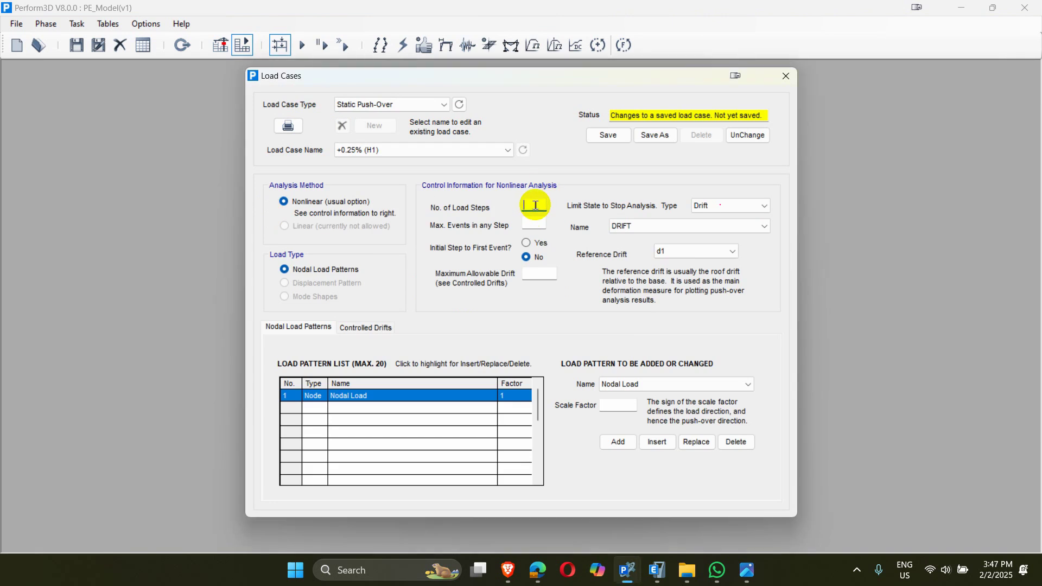
text(50)
click(536, 226)
text(200)
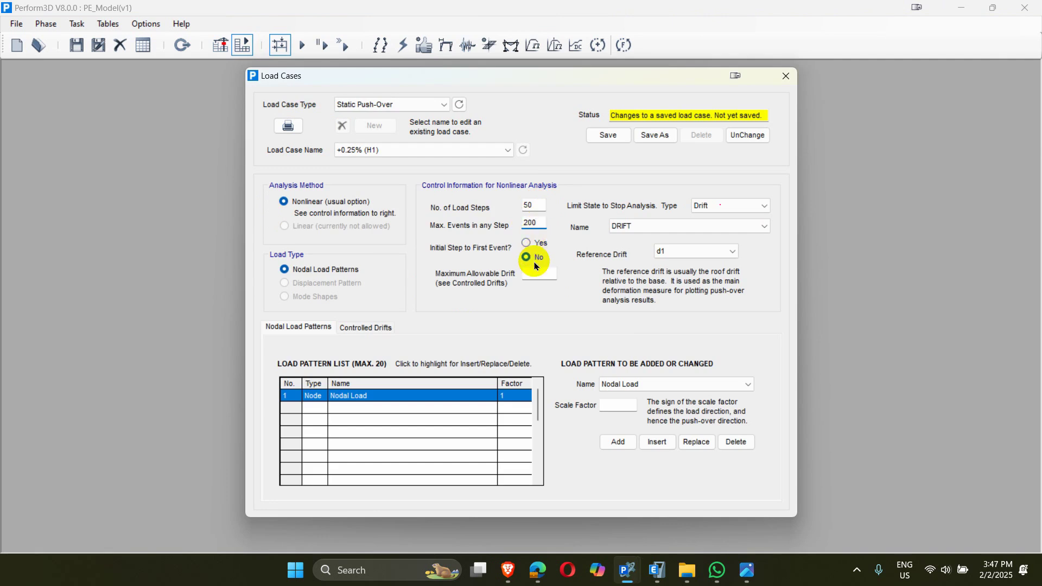
Set the maximum allowable drift of the load case to 0.03
click(537, 274)
text(0.05)
key(BackSpace)
key(BackSpace)
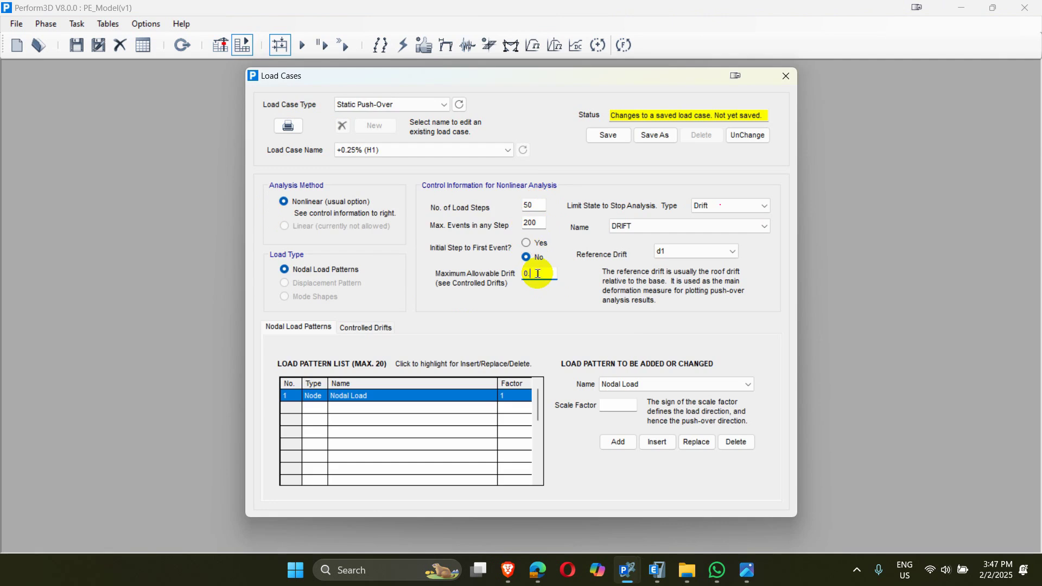
text(025)
drag(537, 274, 507, 278)
text(0.0)
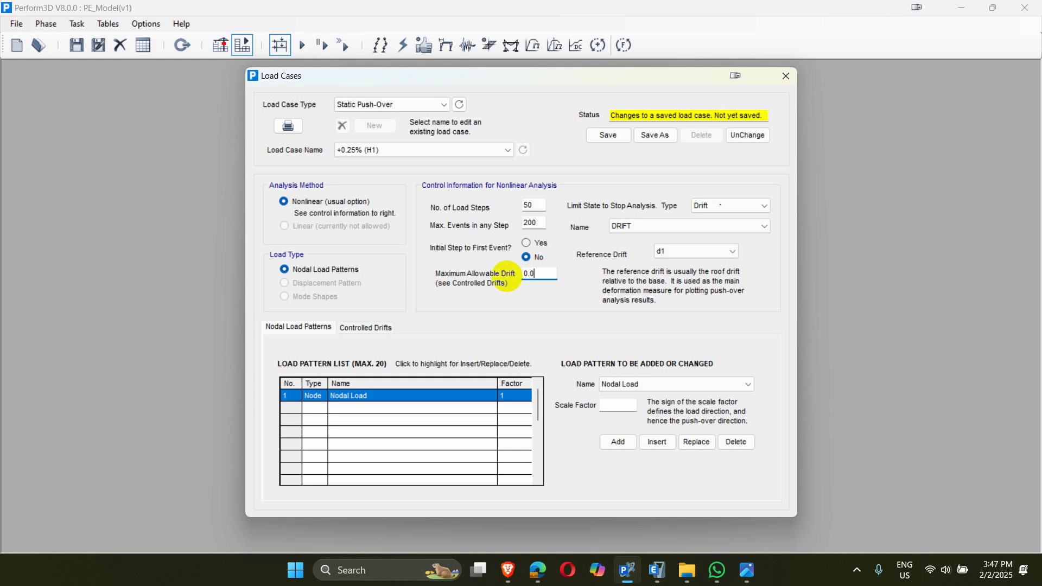
text(3)
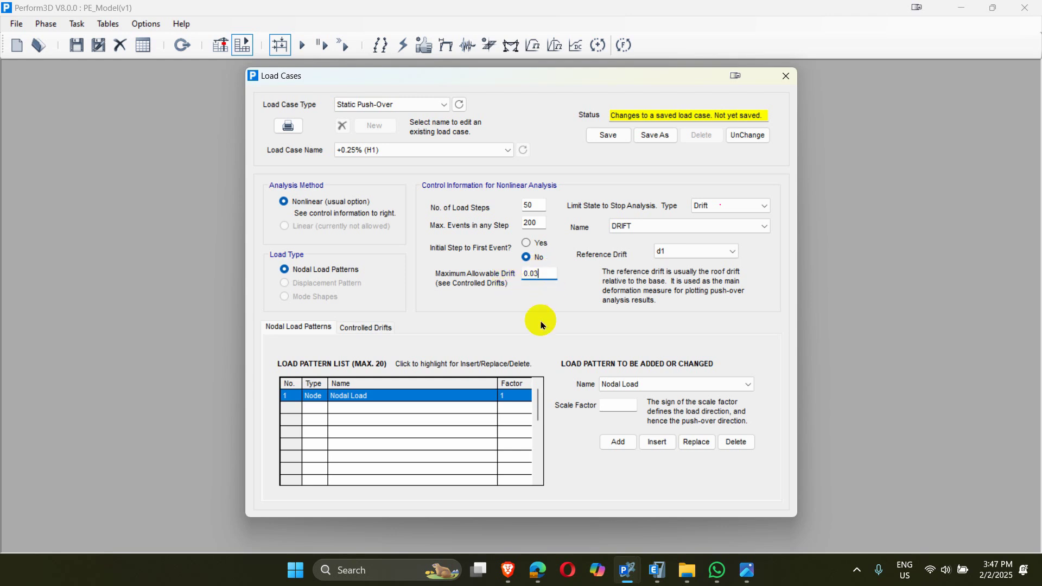
Delete the listed load pattern and add Nodal Load again with a scale factor of 1, saving the load case
click(735, 441)
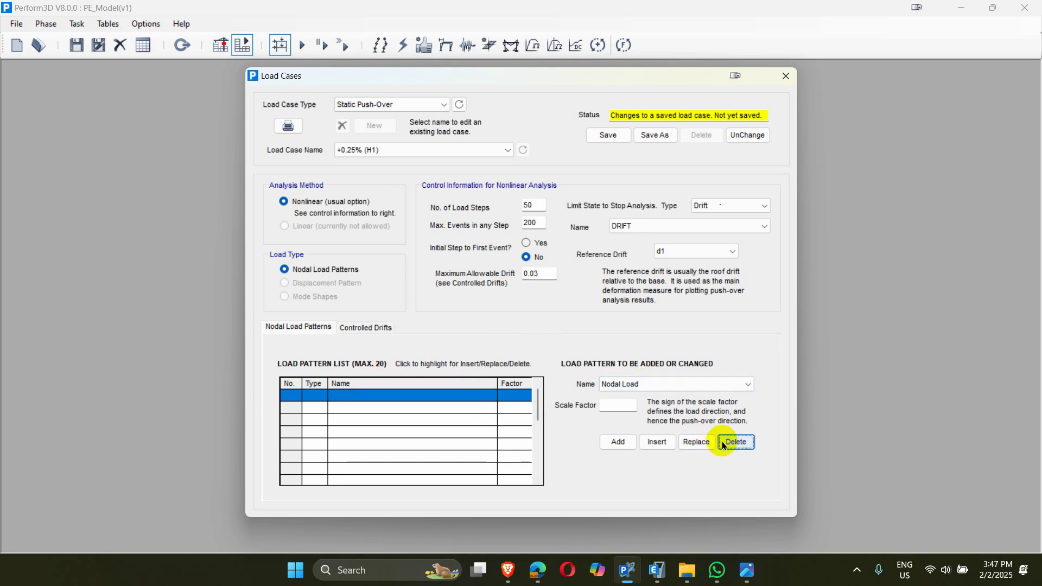
click(359, 444)
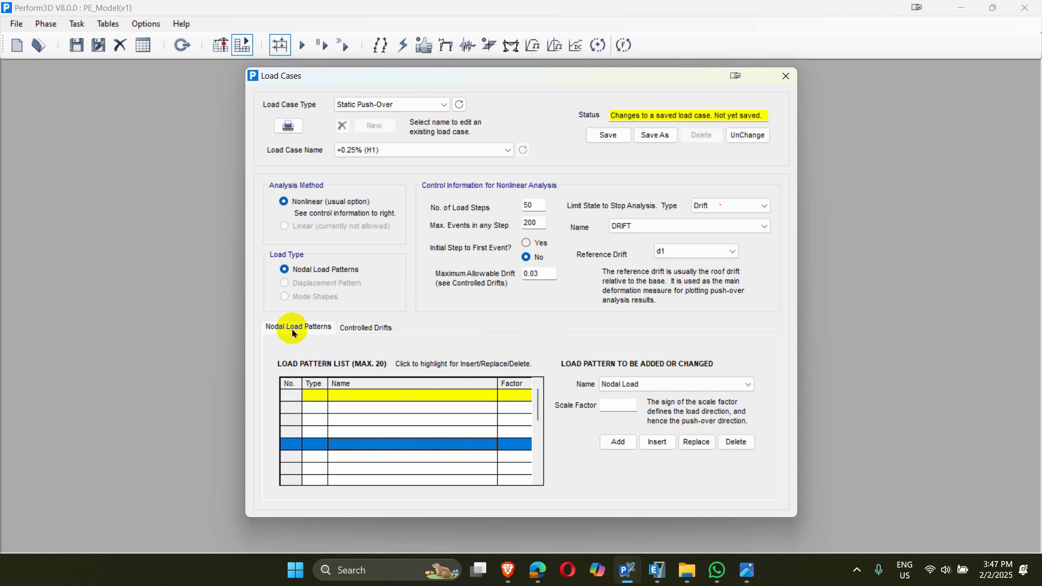
click(292, 327)
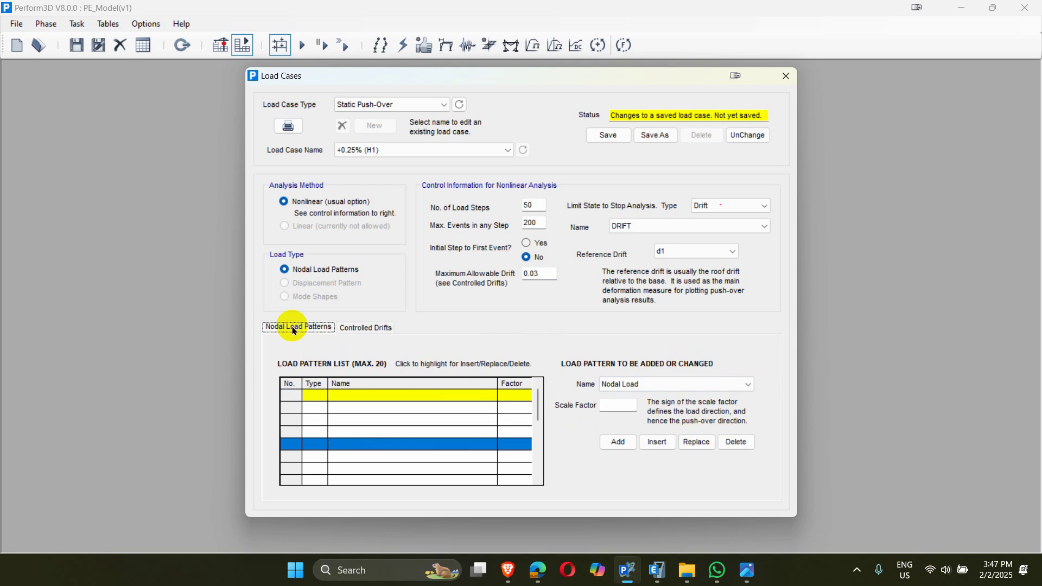
click(673, 383)
click(646, 395)
click(608, 405)
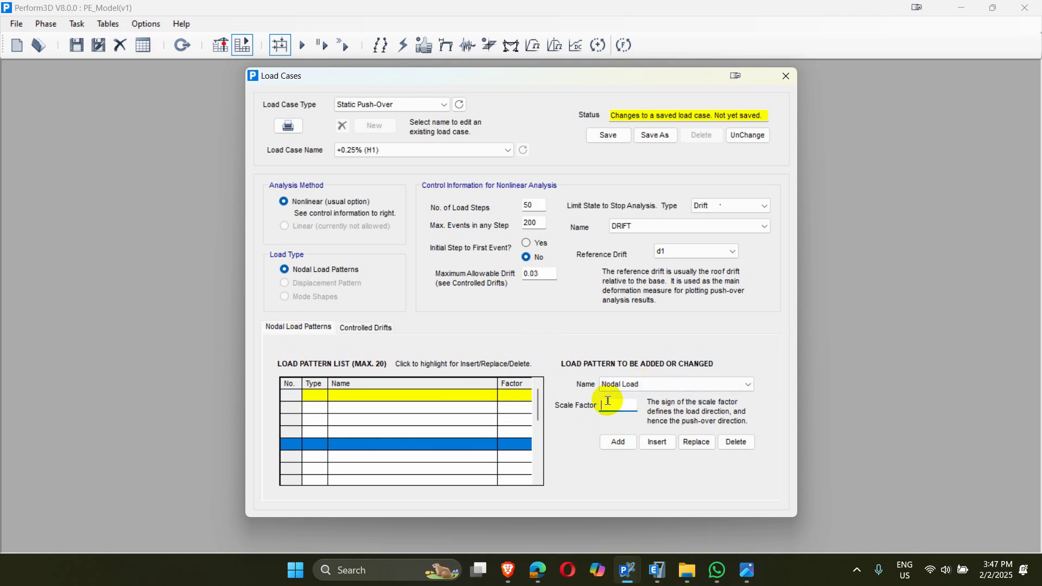
text(1)
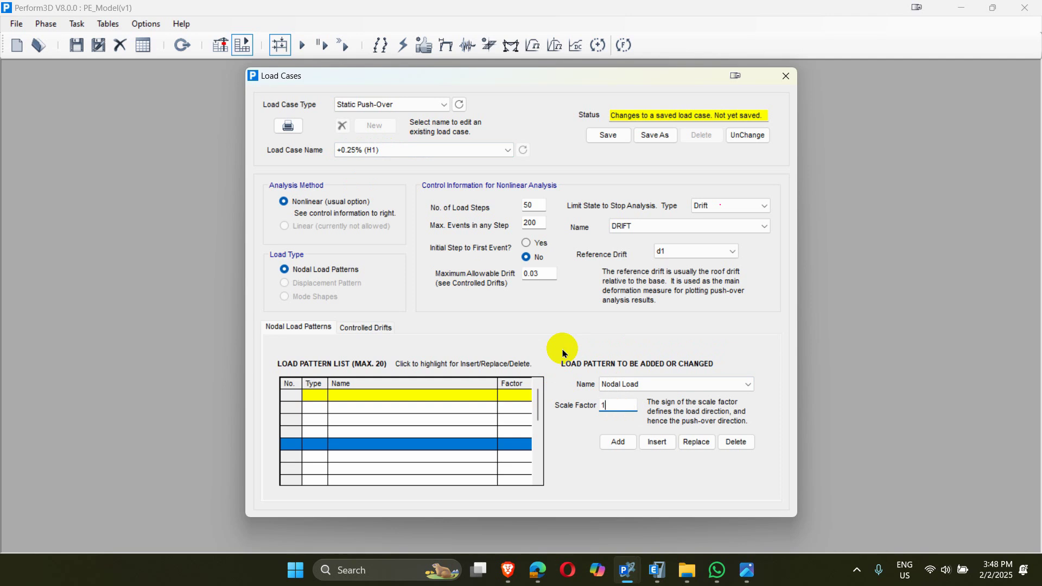
double_click(605, 405)
click(619, 442)
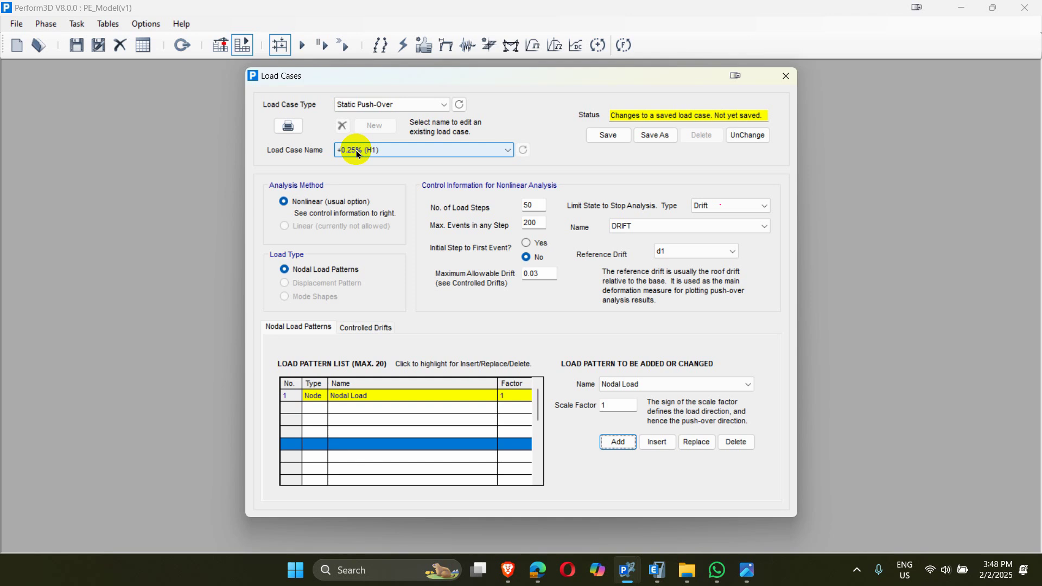
click(549, 273)
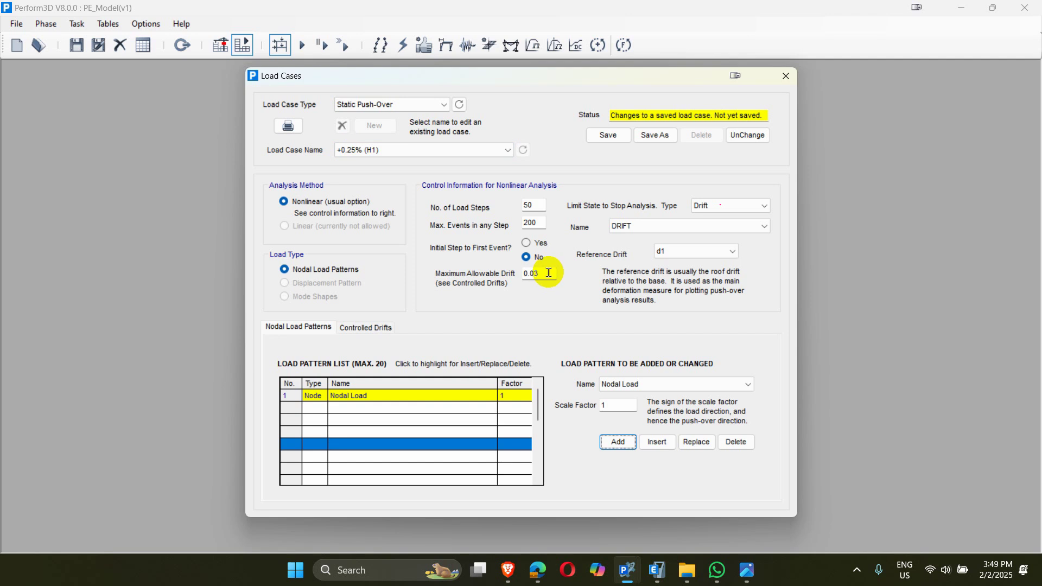
click(601, 134)
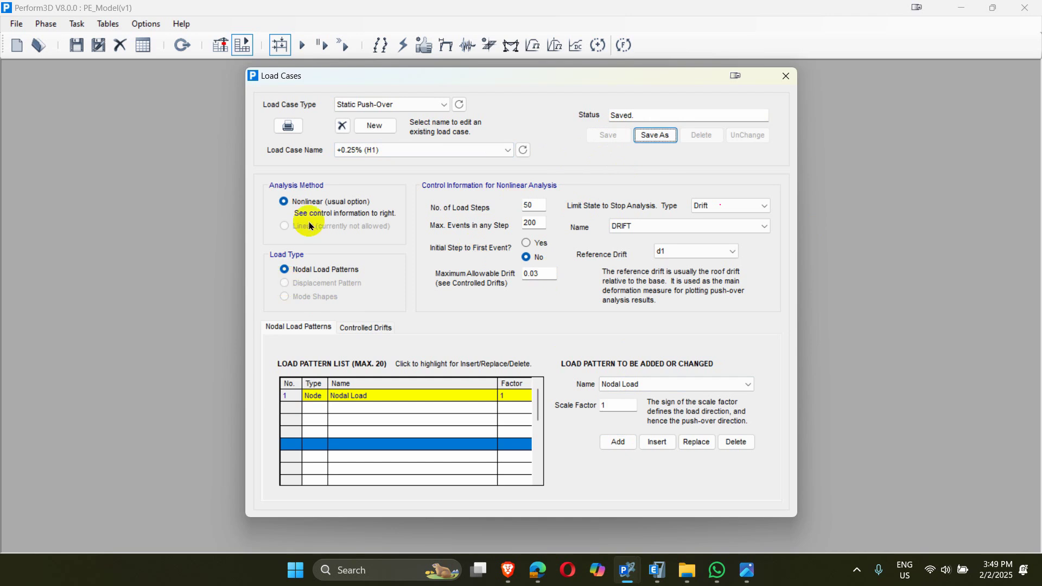
Create a new static push-over load case named +H1 (Dir Push) and base its load on a displacement pattern
click(367, 125)
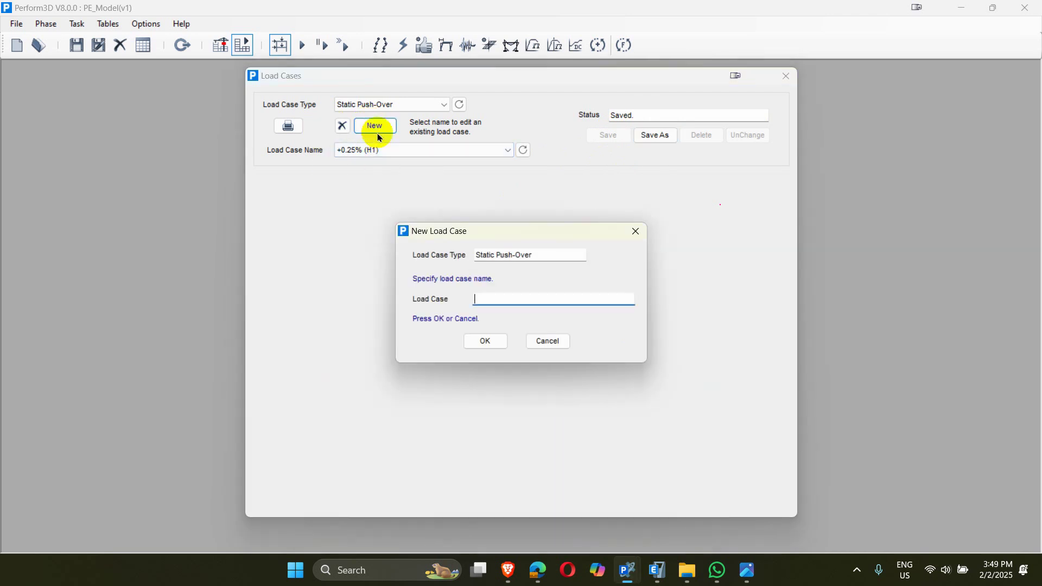
text(+h1)
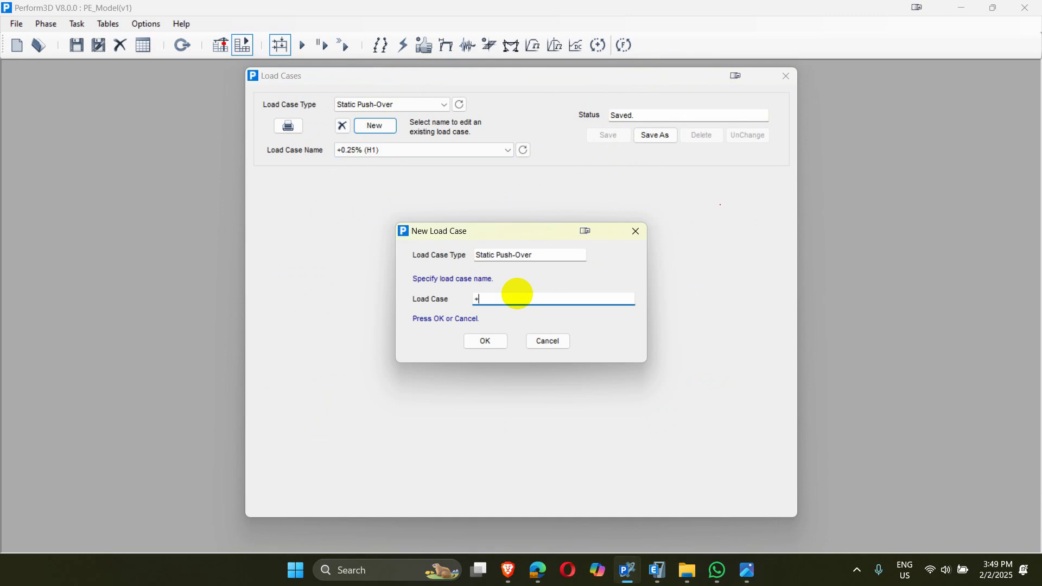
key(BackSpace)
text(1()
key(BackSpace)
key(BackSpace)
key(BackSpace)
text(H1 (Dir Push))
click(487, 342)
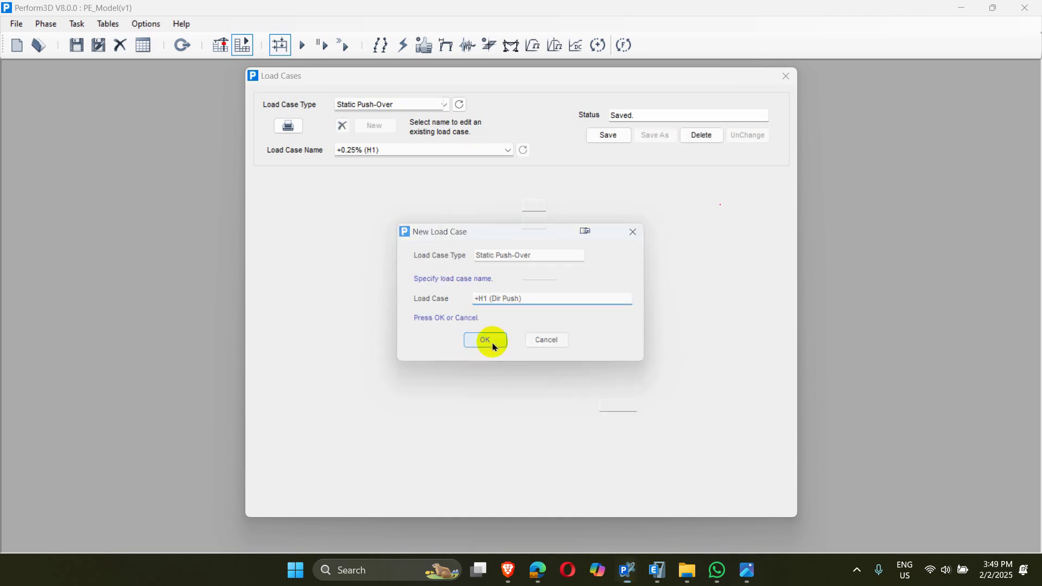
click(284, 283)
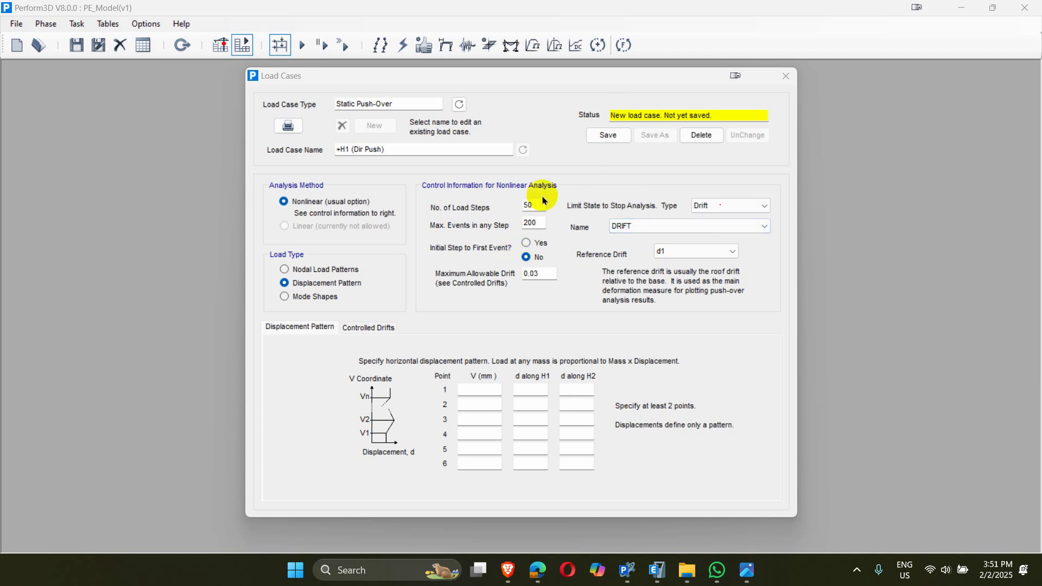
Enter V coordinates of 0 mm for point 1 and 12000 mm for point 2 of the displacement pattern
click(490, 392)
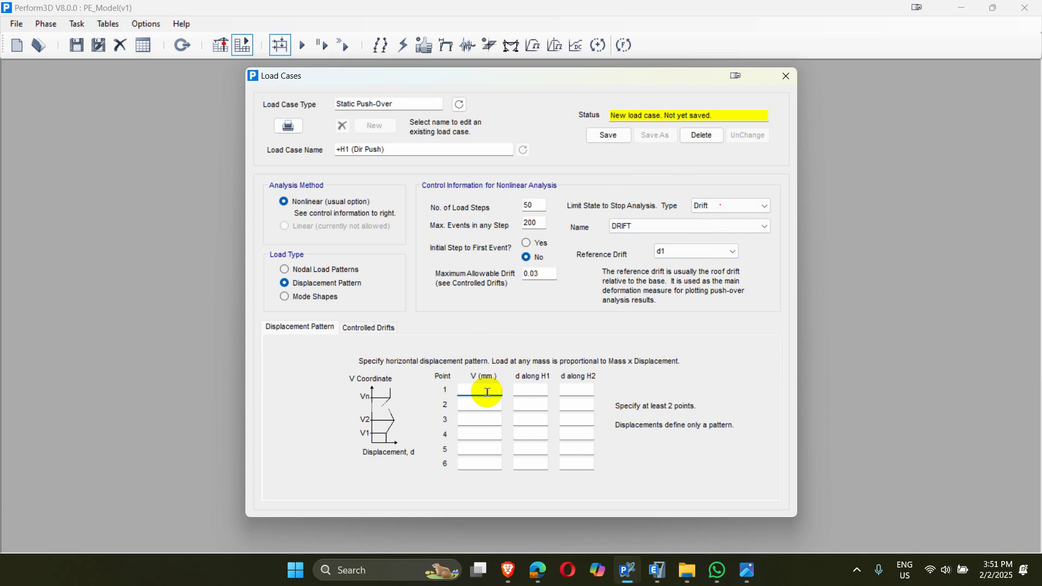
click(699, 250)
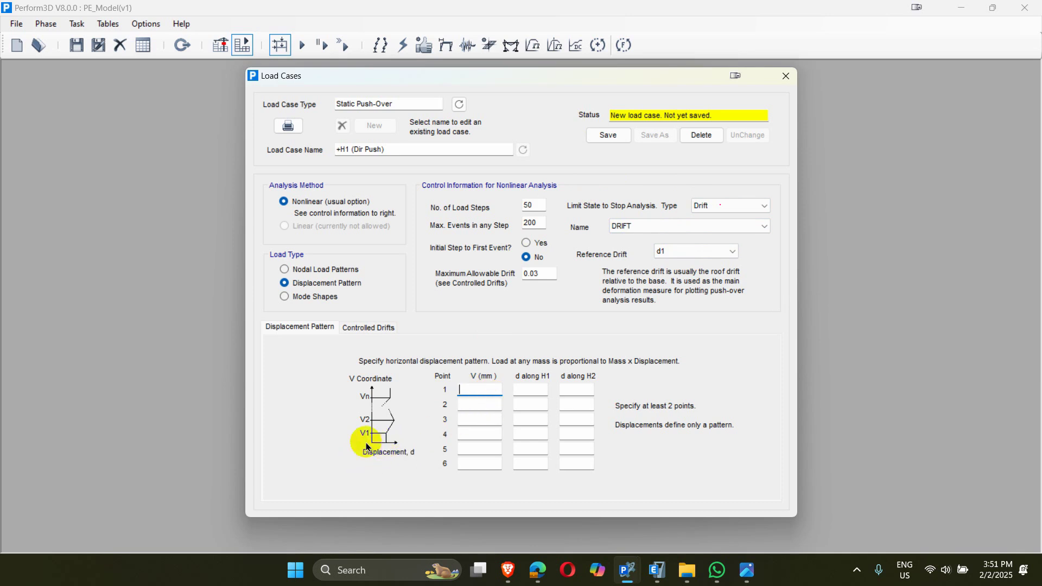
text(0)
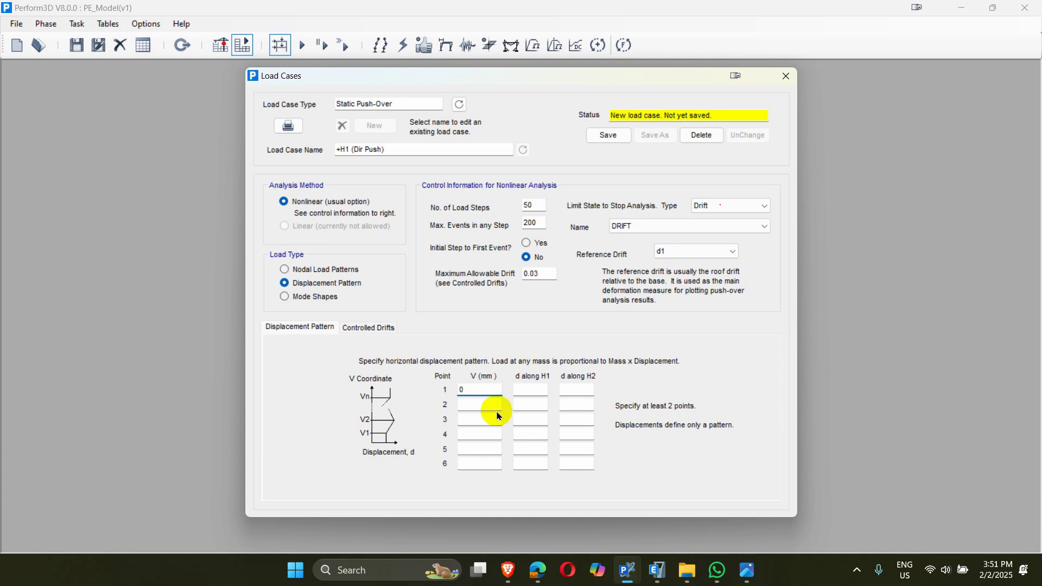
click(473, 404)
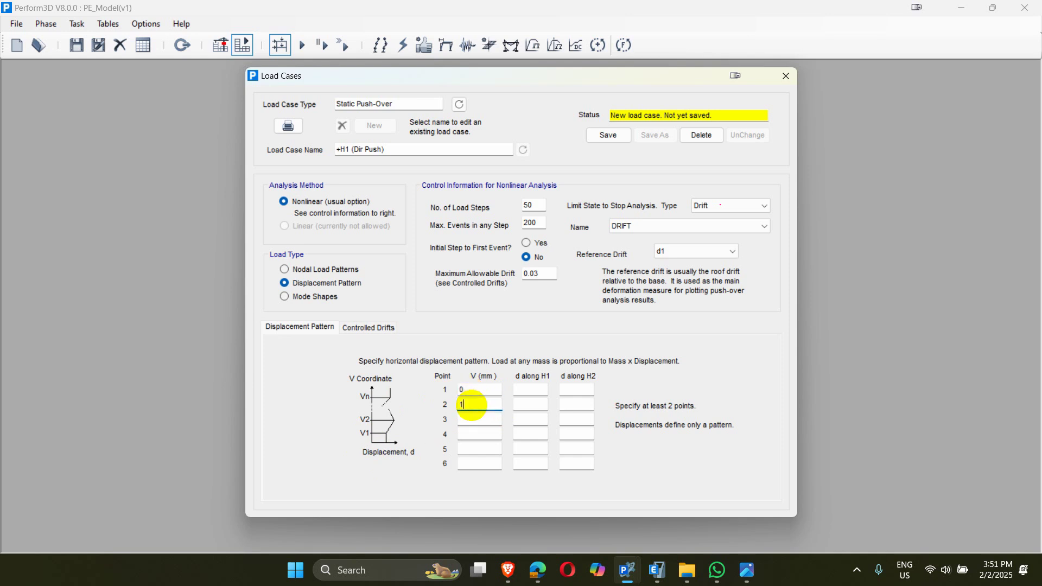
text(000)
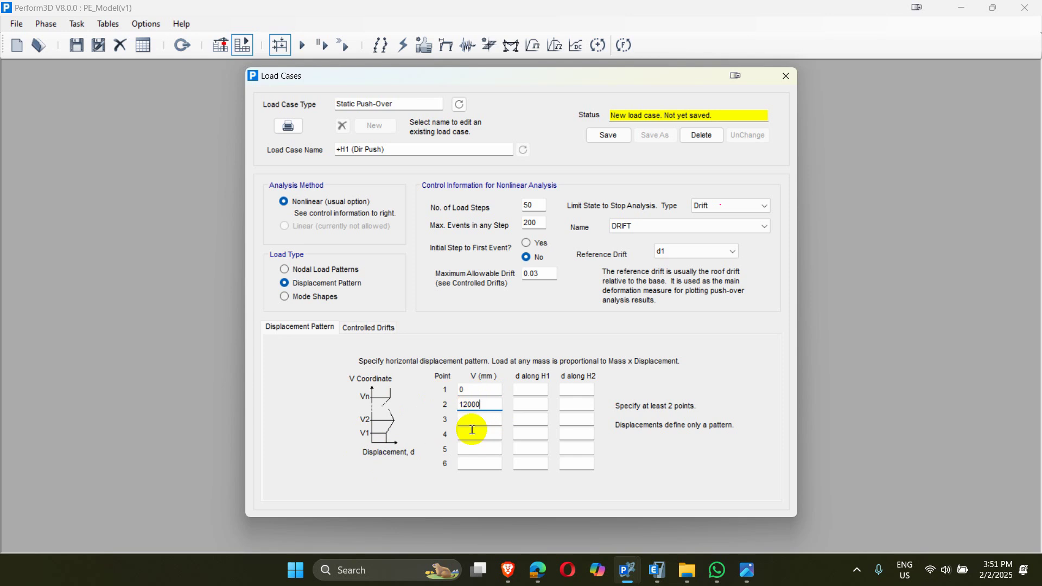
click(480, 389)
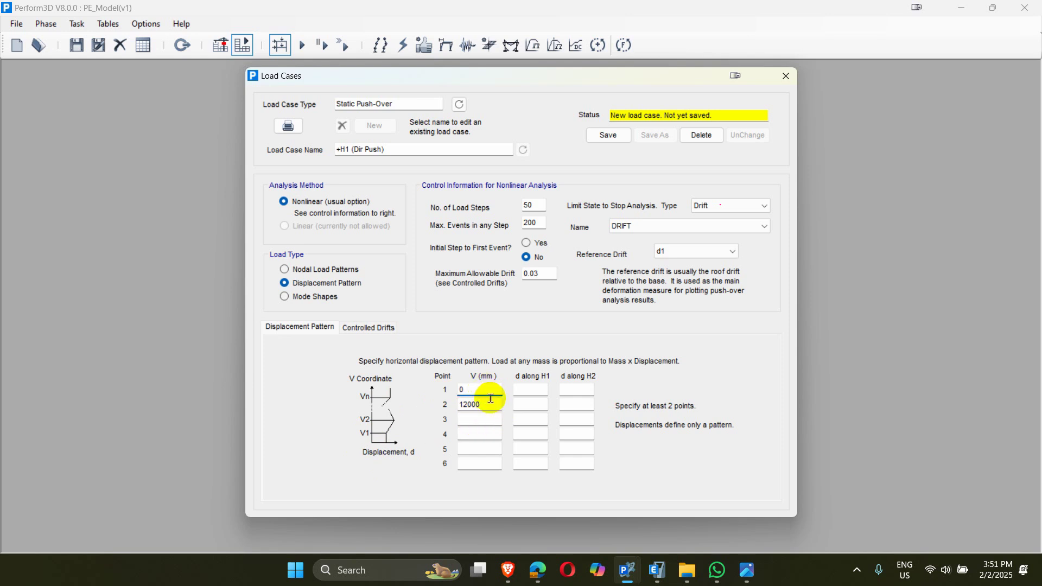
click(493, 403)
click(492, 387)
click(492, 405)
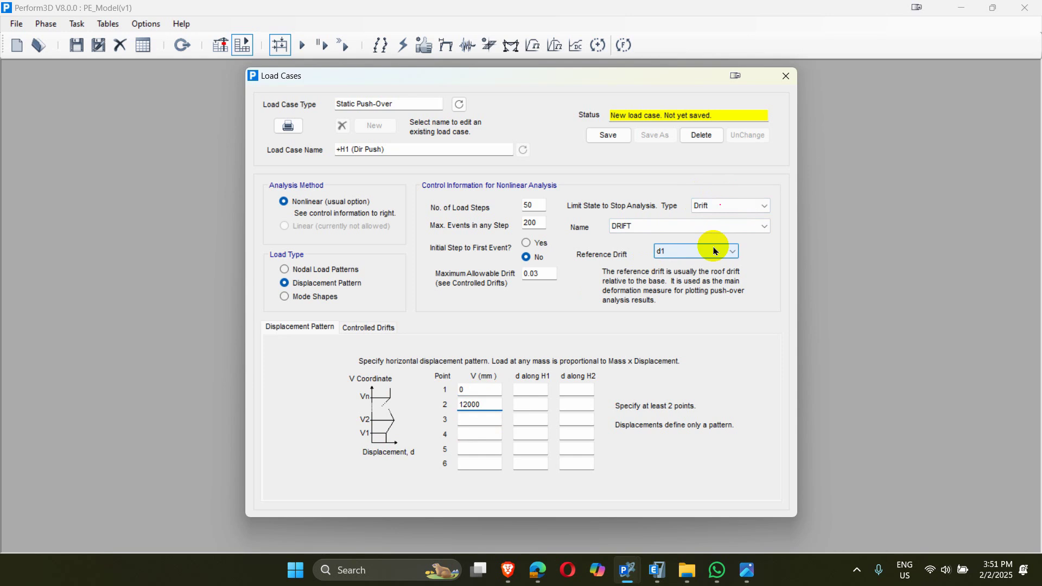
Set the displacements along H1 to 0 and 1 and along H2 to 0 at both points, and save the load case
click(532, 390)
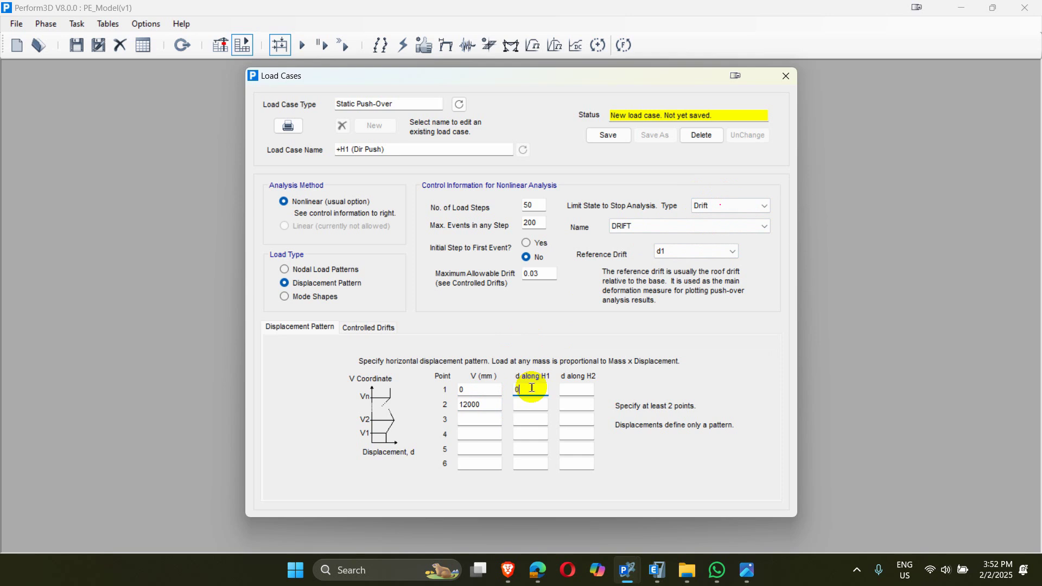
click(531, 403)
text(0)
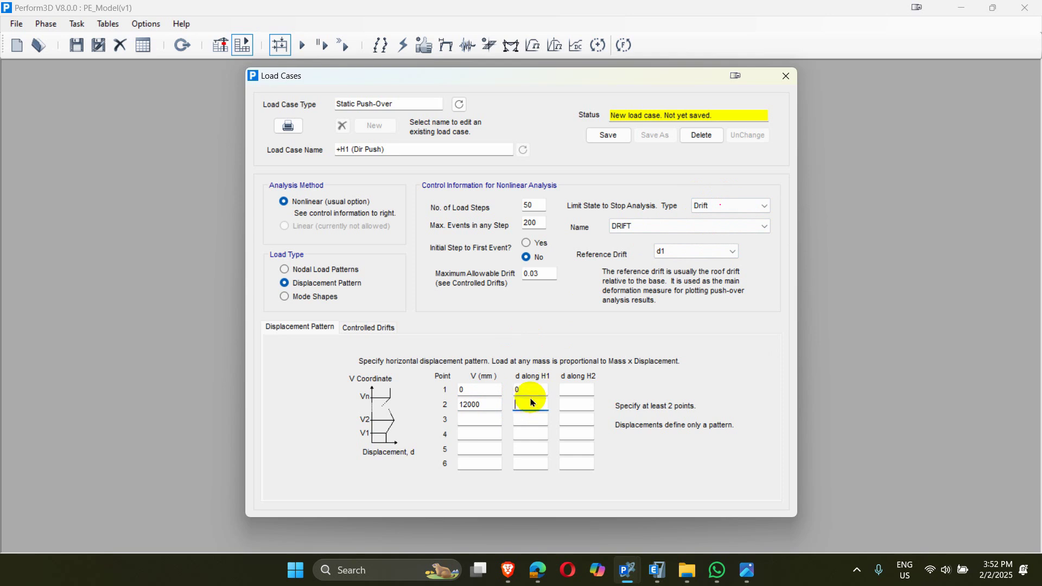
key(BackSpace)
text(1)
click(582, 389)
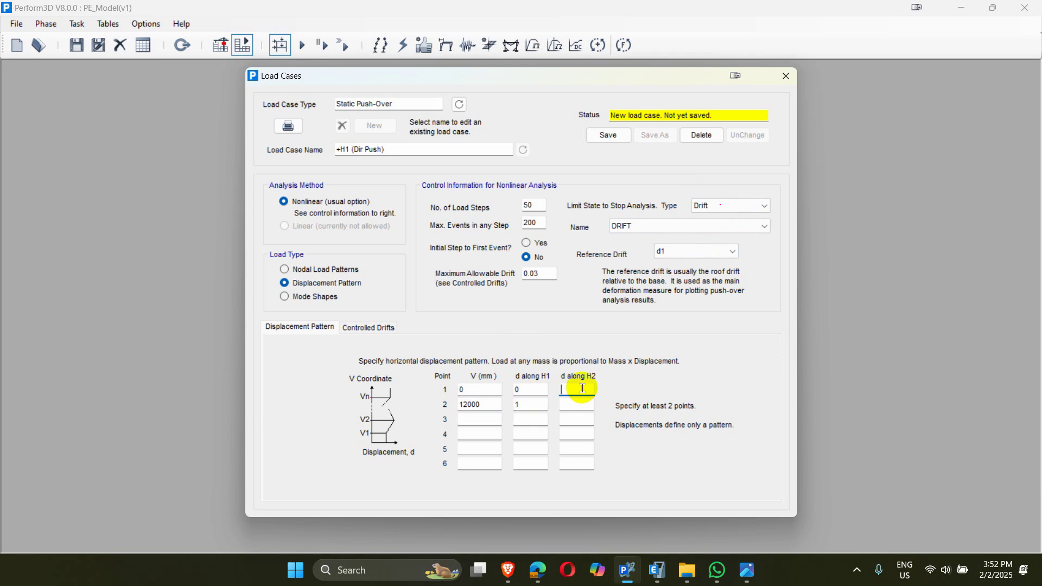
click(577, 405)
text(0)
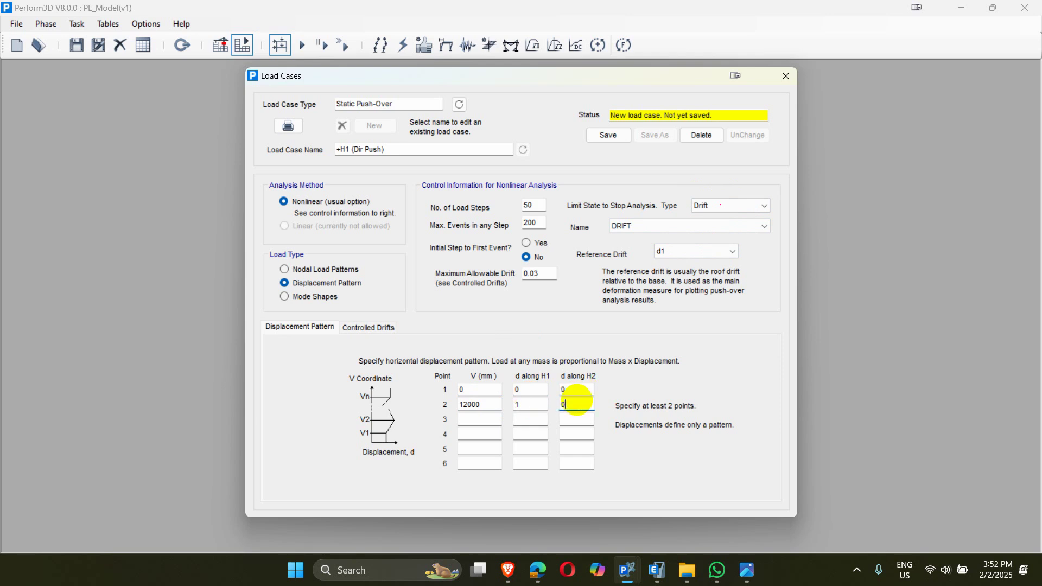
click(603, 138)
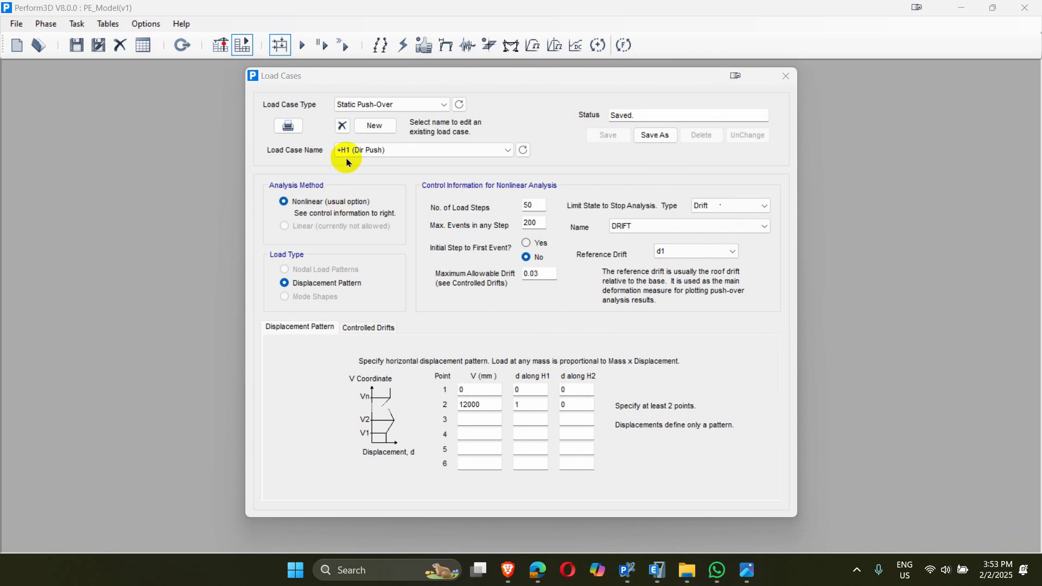
Save a copy of the +H1 (Dir Push) load case under the name -H1 (Dir Push)
click(517, 405)
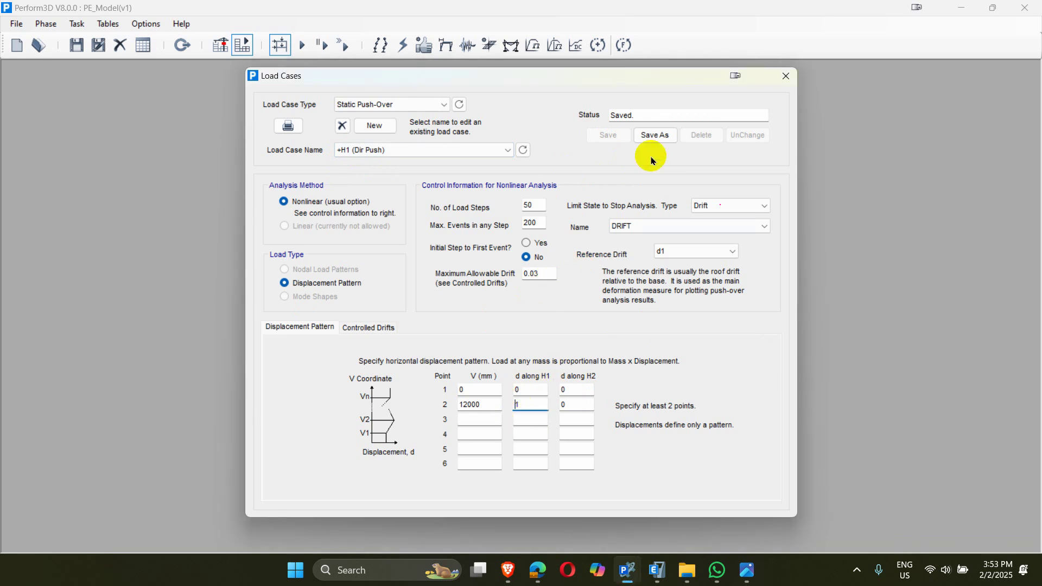
click(654, 137)
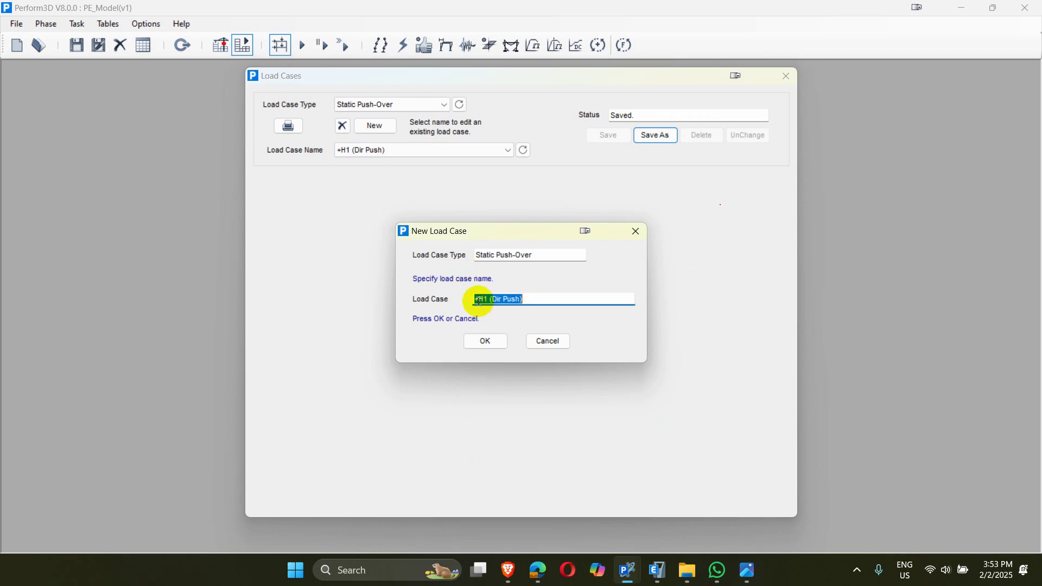
drag(479, 300, 452, 302)
text(-)
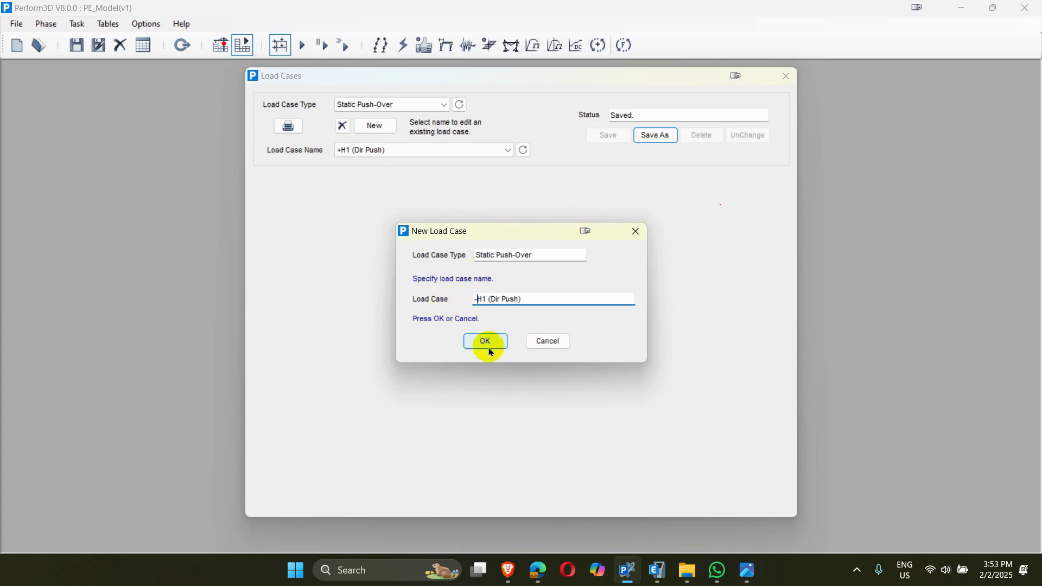
click(486, 342)
Set the displacement along H1 at point 2 to -1 in the -H1 (Dir Push) load case and save it
double_click(516, 405)
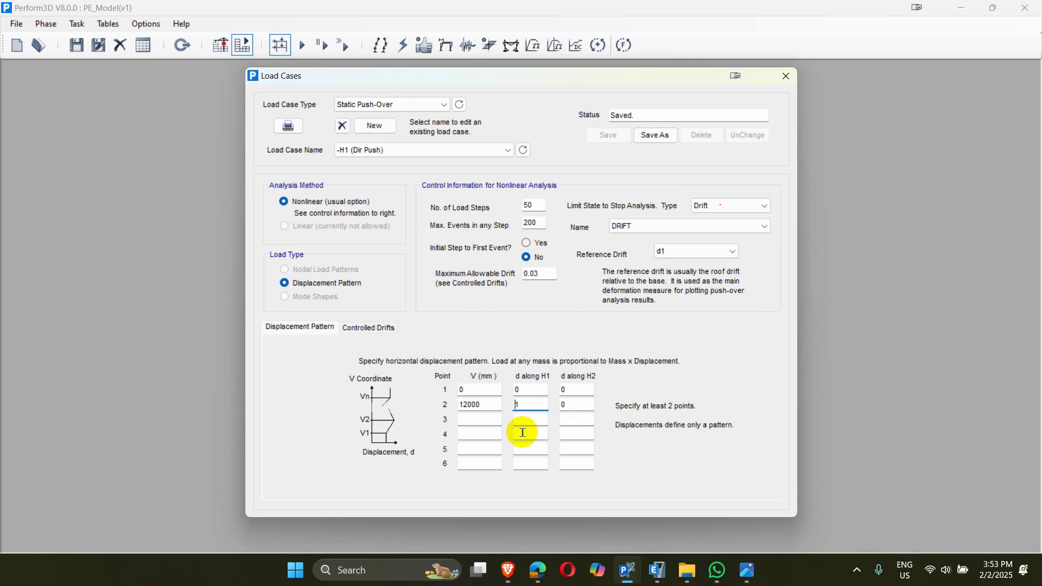
text(-1)
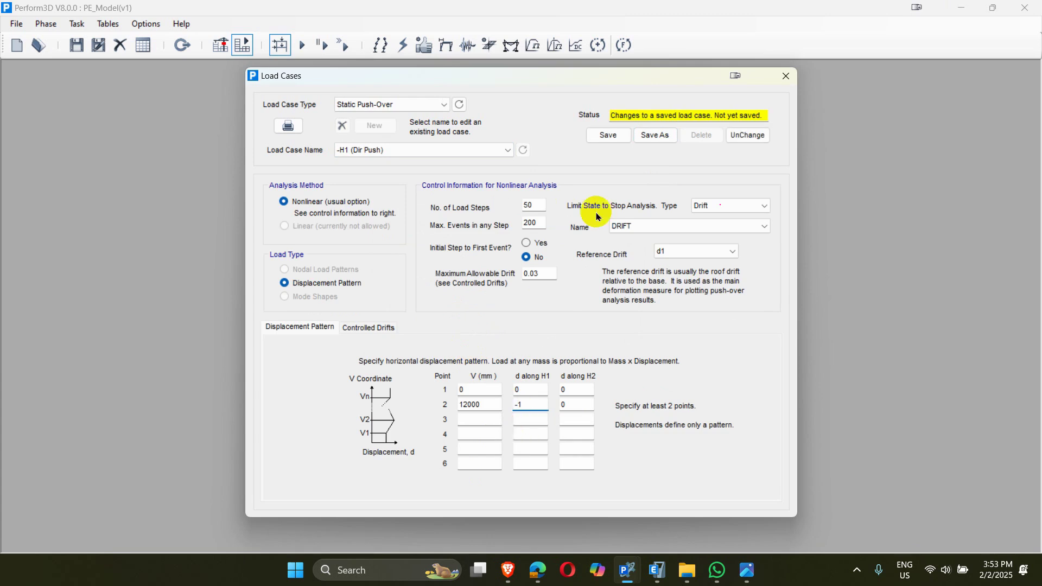
click(602, 134)
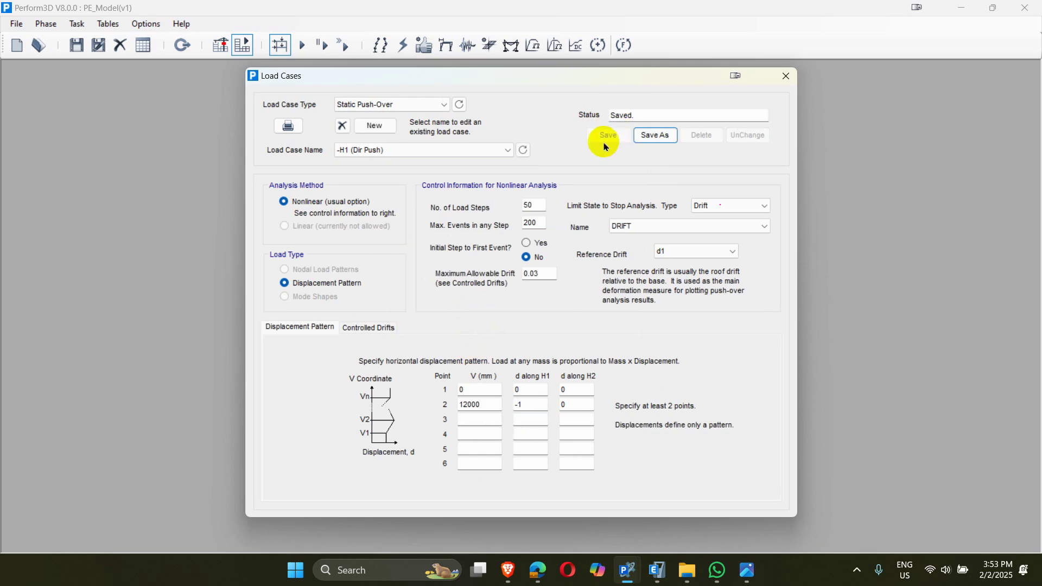
Save a copy of the -H1 (Dir Push) load case under the name +H2 (Dir Push)
click(659, 139)
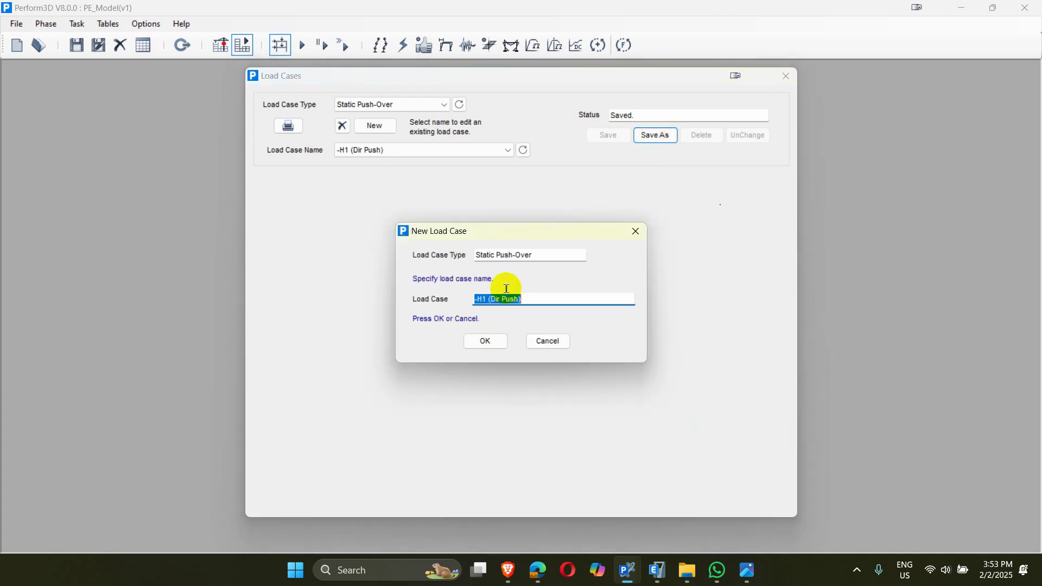
click(487, 299)
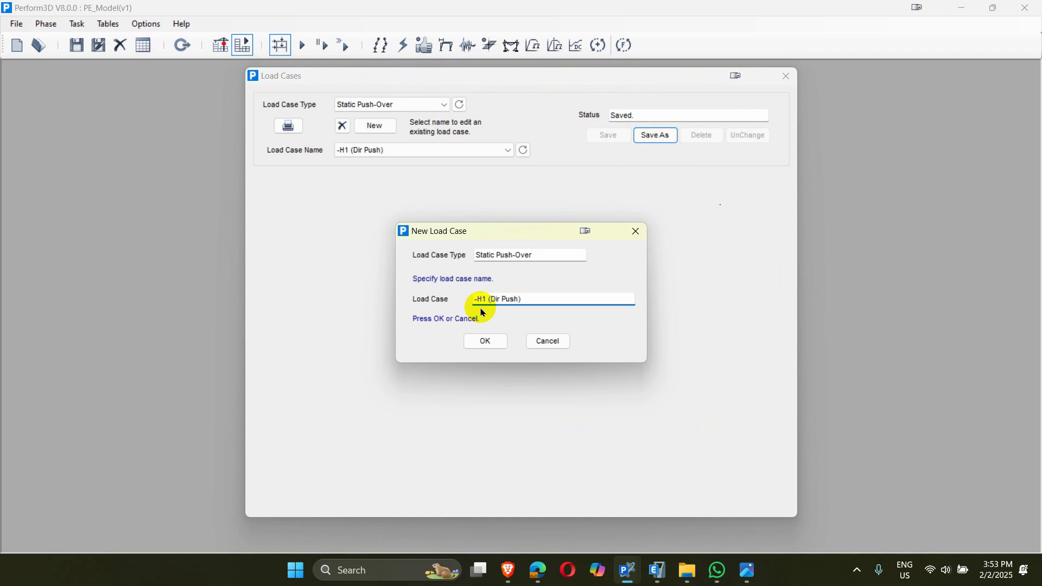
key(BackSpace)
key(BackSpace)
key(BackSpace)
text(+H2)
click(486, 341)
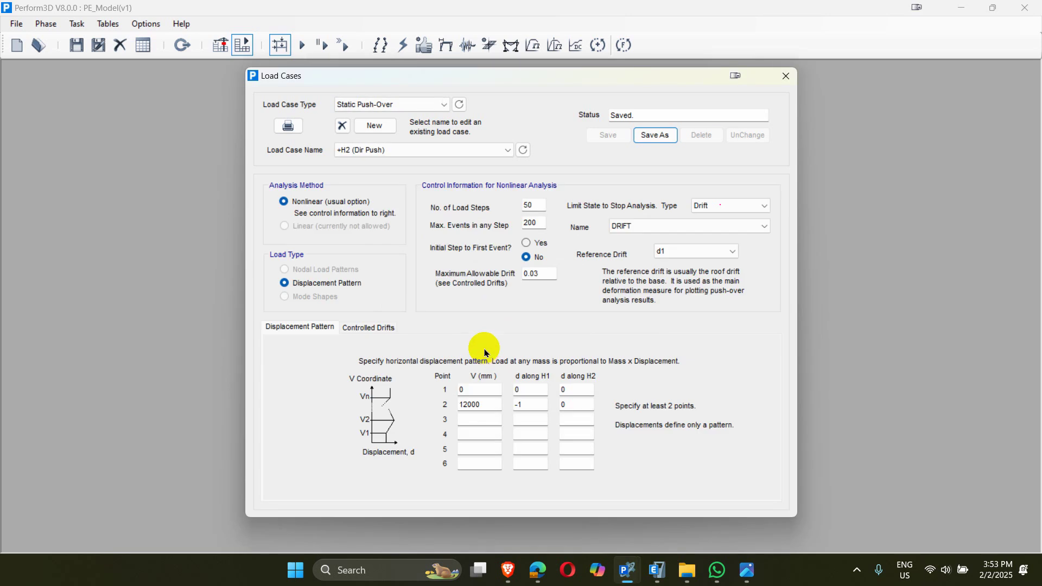
Set the displacements at point 2 of the +H2 (Dir Push) pattern to 0 along H1 and 1 along H2
double_click(510, 405)
text(0)
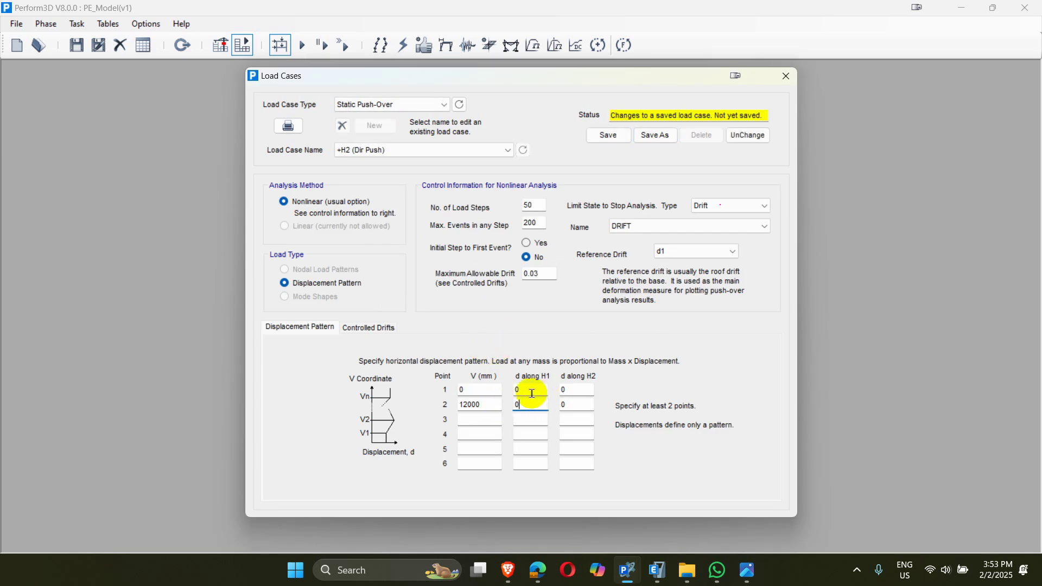
click(520, 390)
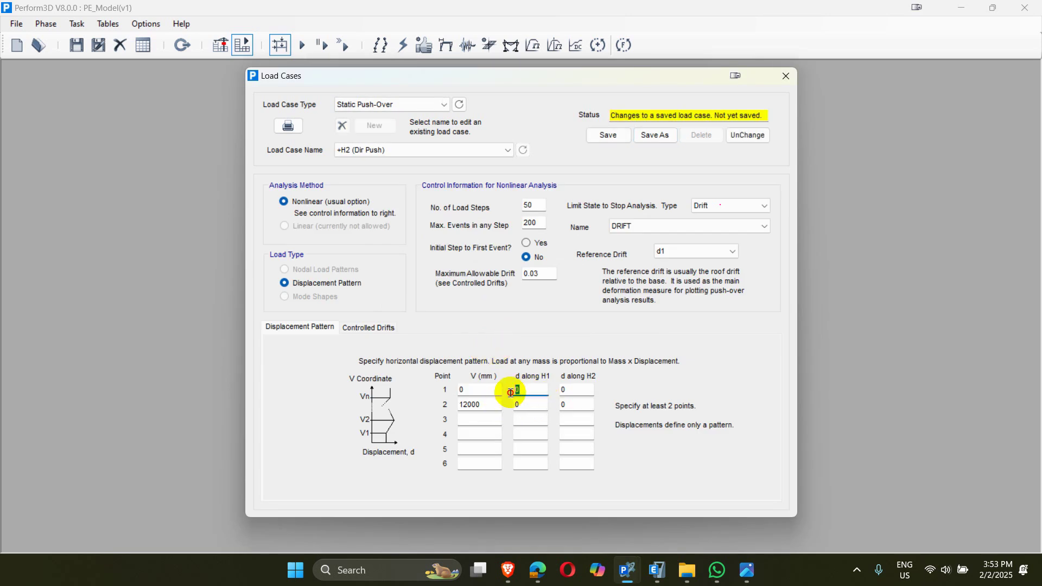
double_click(564, 404)
text(1)
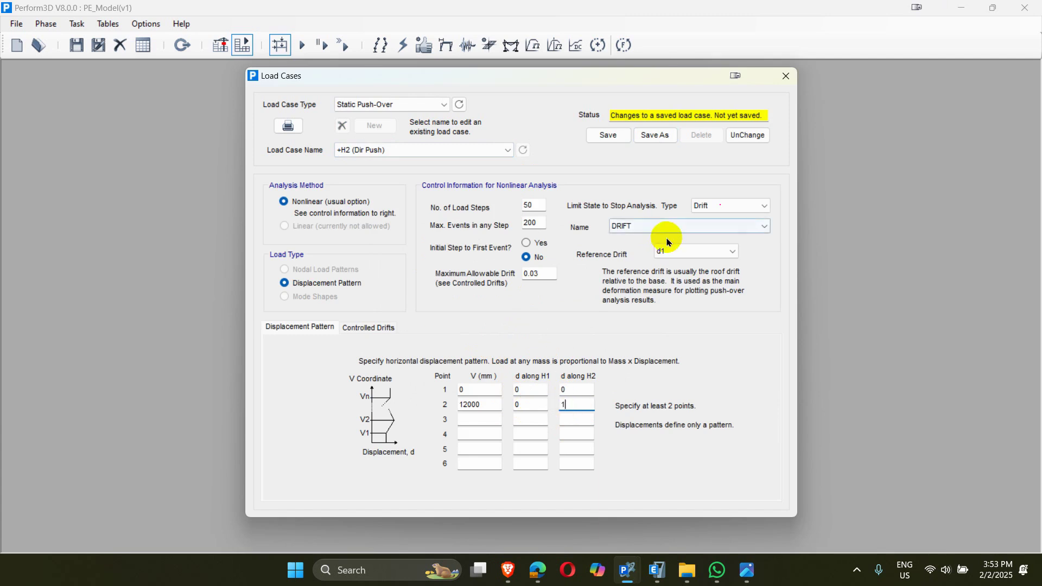
Set the reference drift of the +H2 (Dir Push) load case to d2 and save the load case
click(680, 250)
click(674, 276)
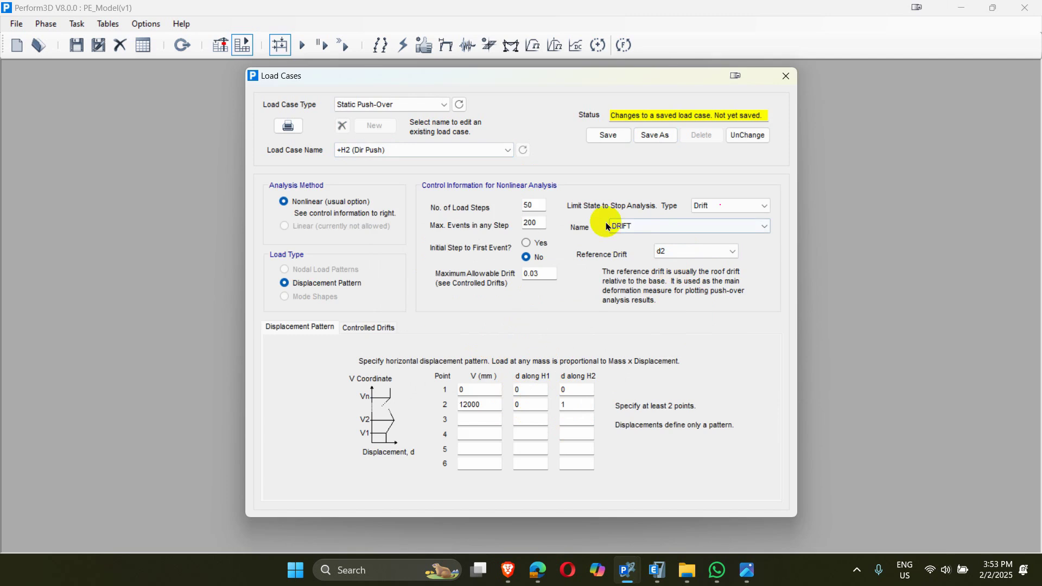
click(351, 155)
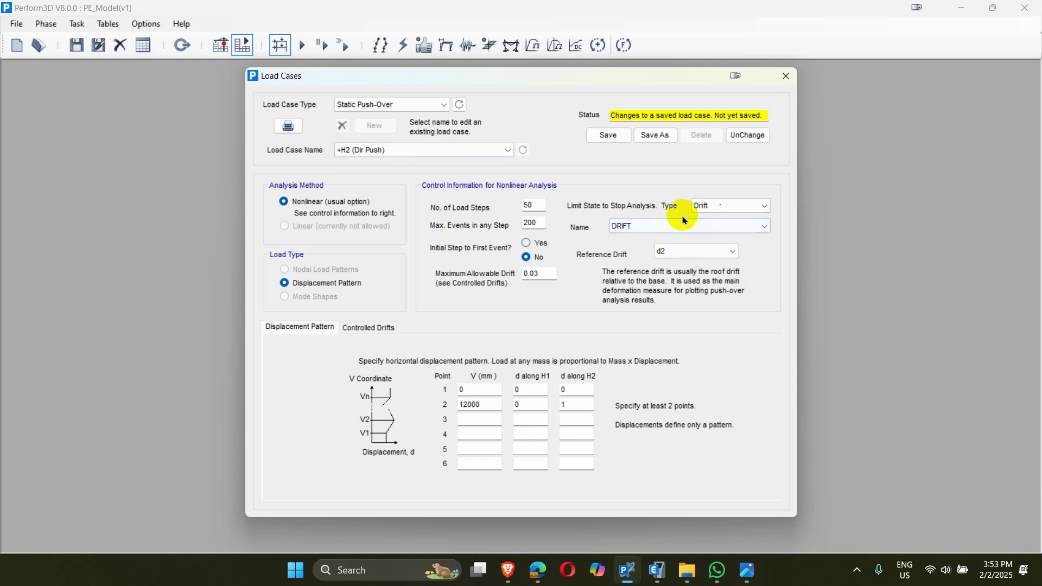
click(608, 135)
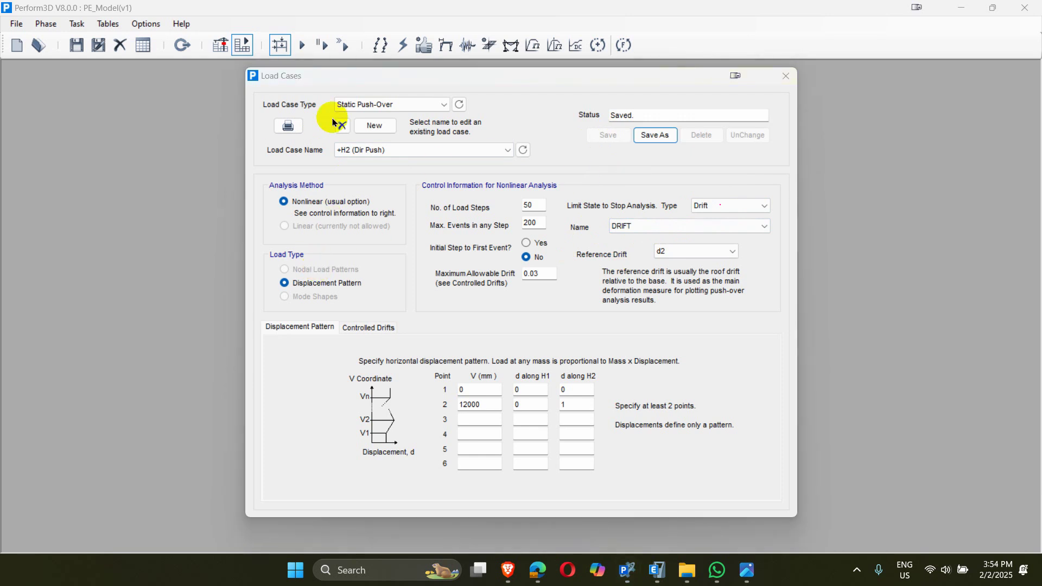
Create a static push-over load case named +H1 (Mode 1) with the Mode Shapes load type and reference drift d1
click(375, 131)
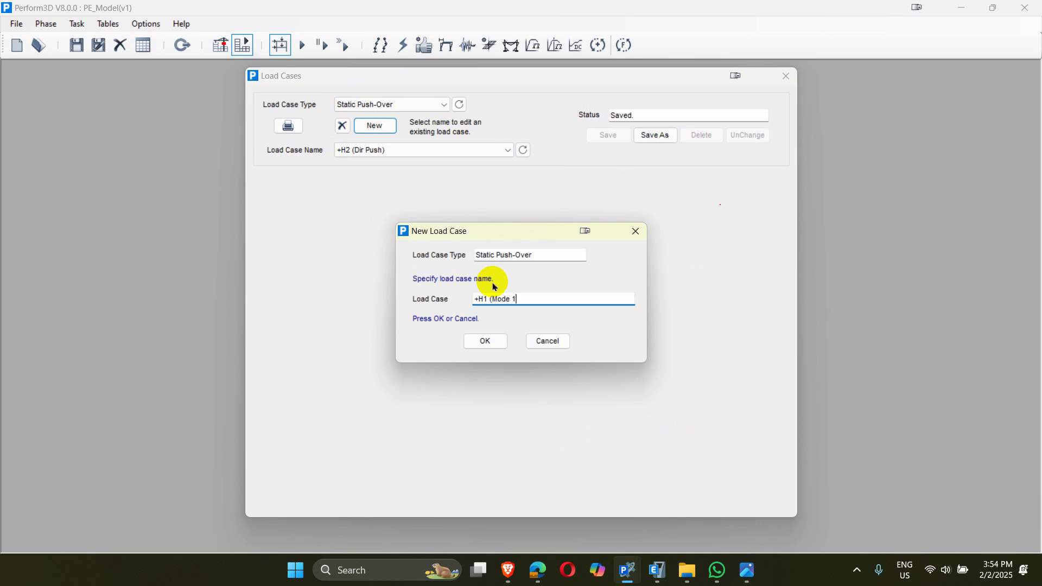
click(487, 342)
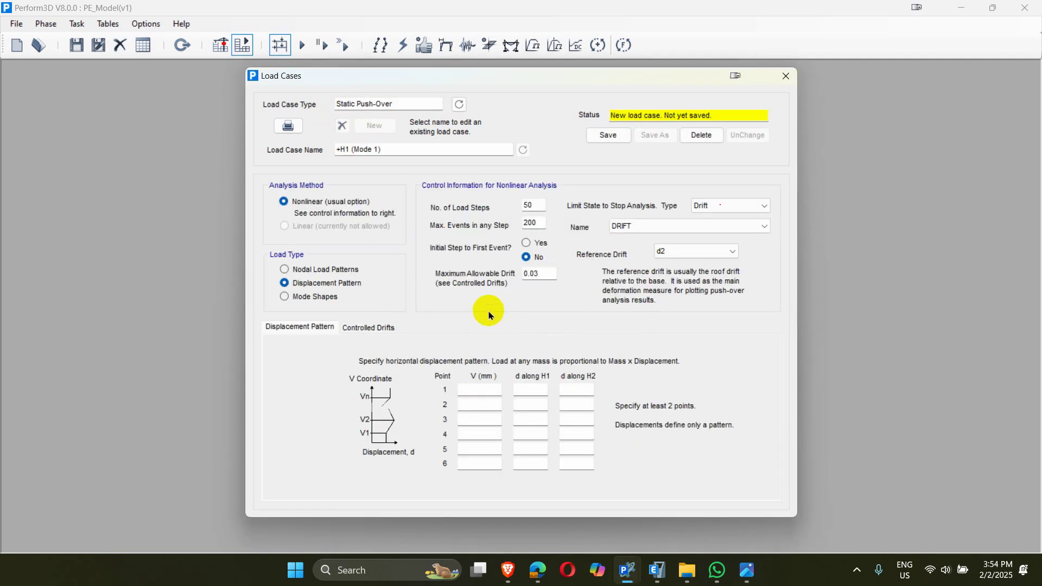
click(291, 303)
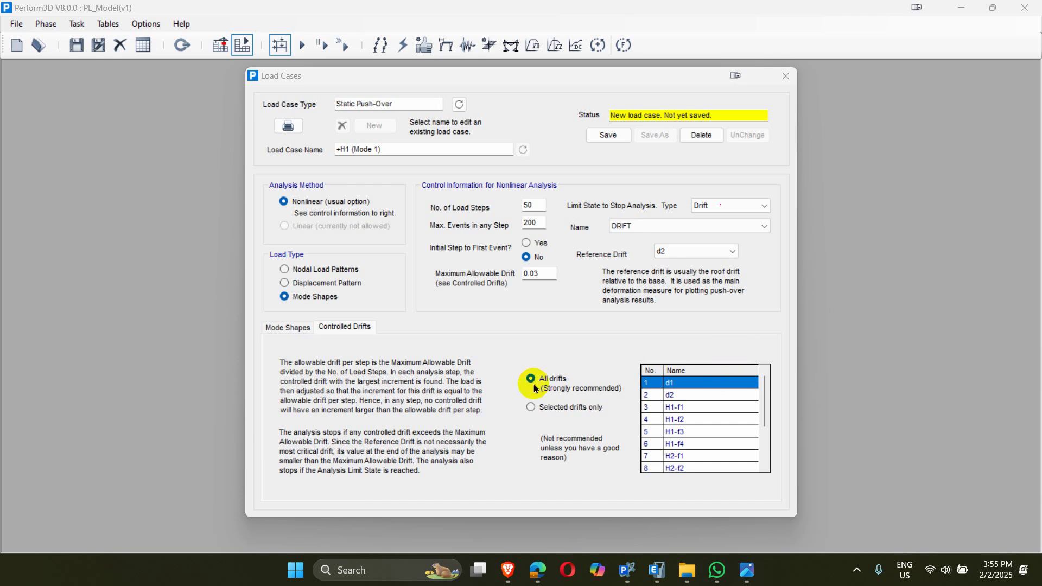
click(285, 328)
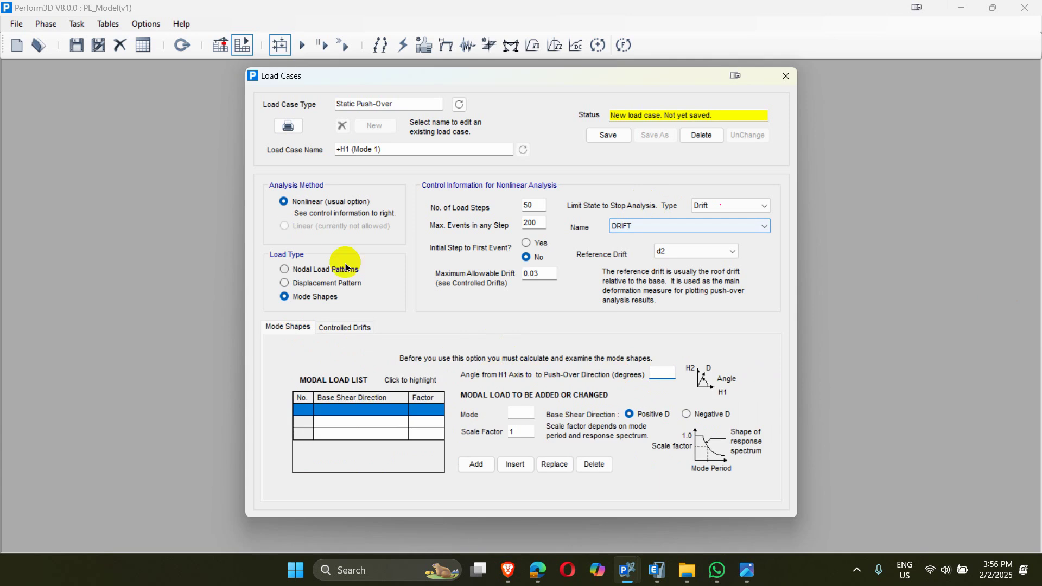
click(669, 251)
click(676, 264)
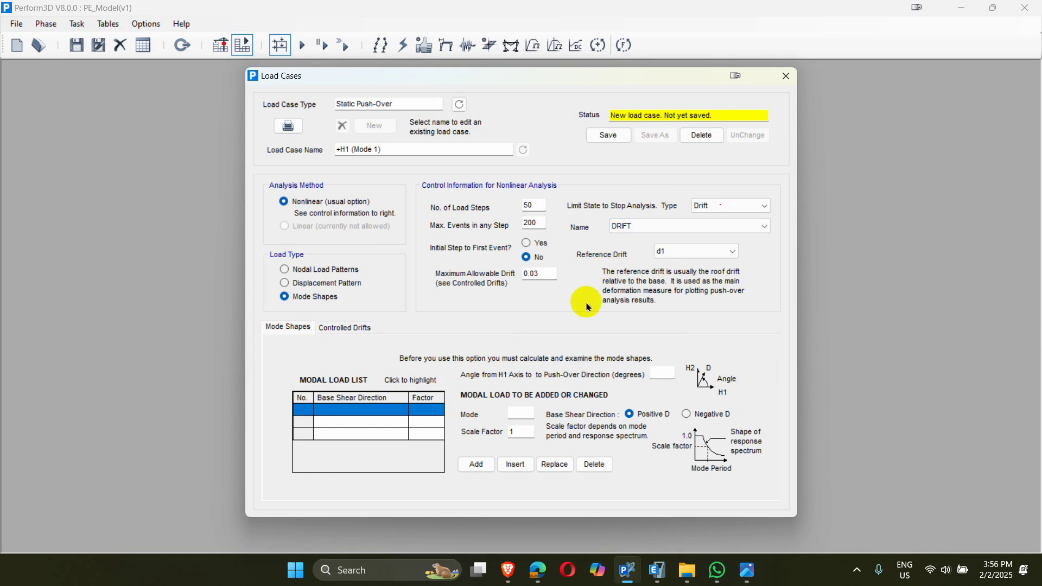
Set the push-over direction angle to 0 degrees and add mode 1 in the Positive D direction with scale factor 1 to the modal load list
click(655, 370)
text(0)
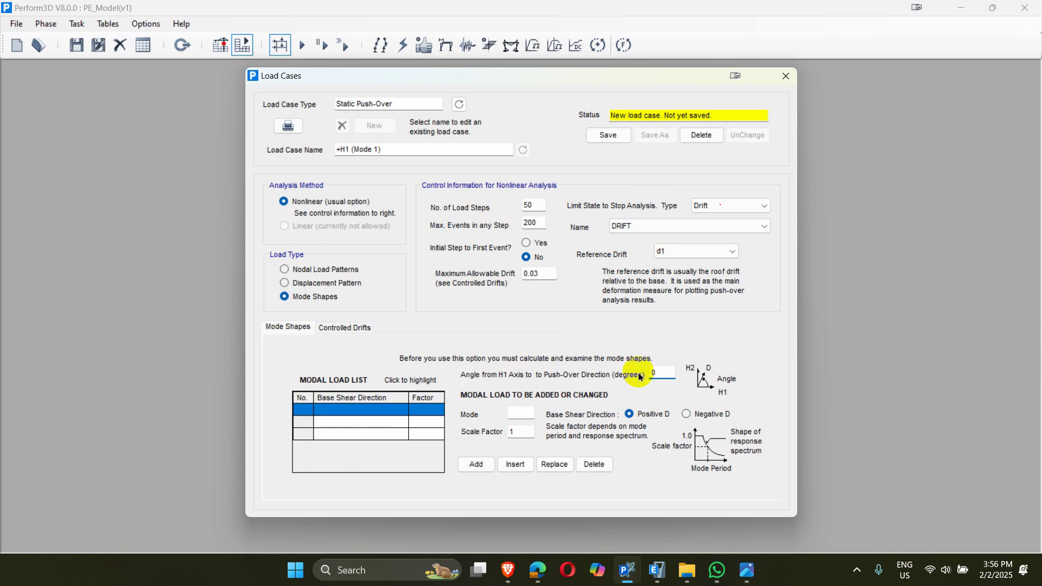
click(517, 414)
key(Delete)
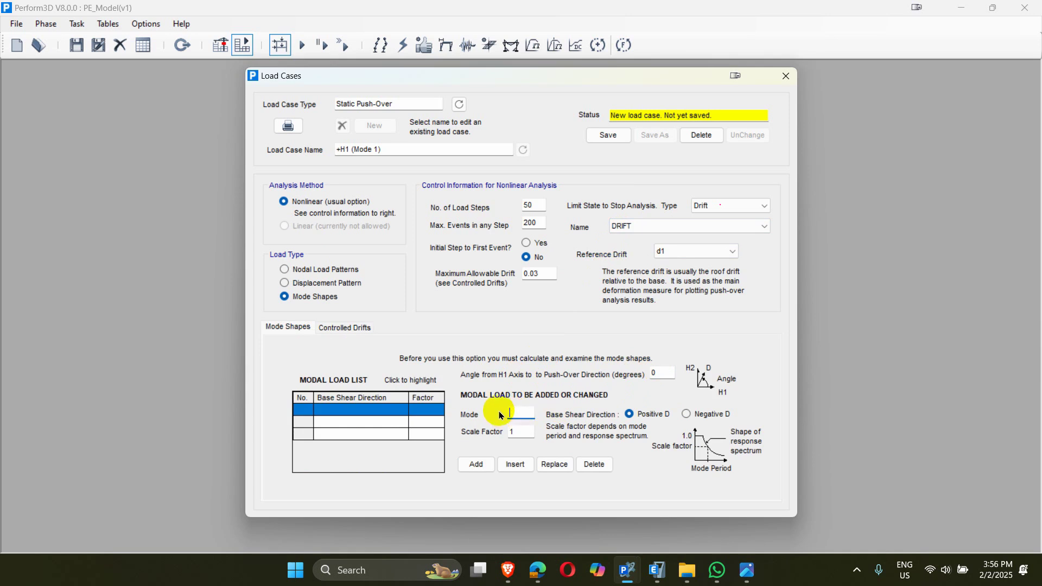
text(1)
double_click(519, 413)
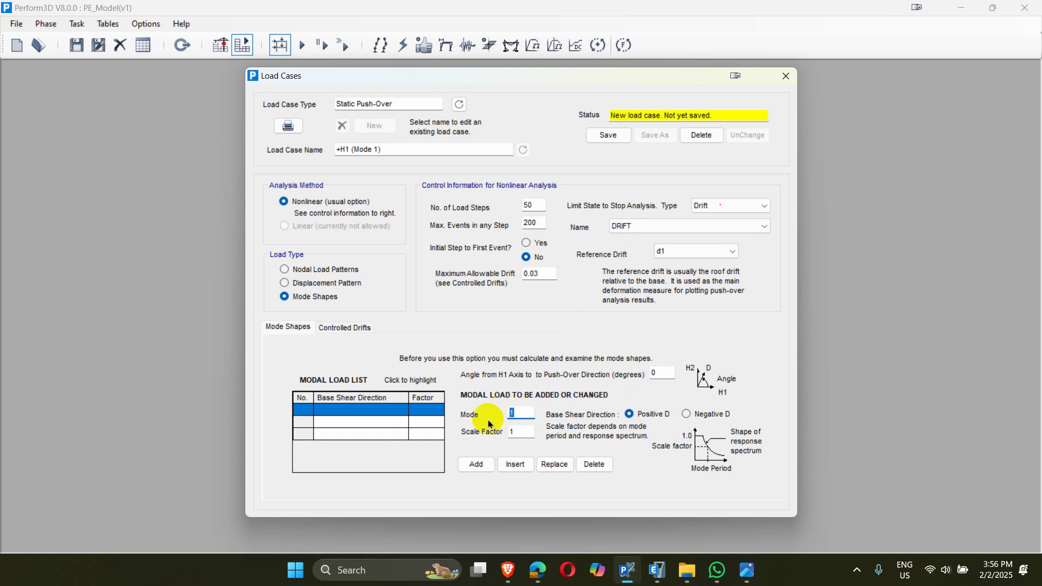
double_click(514, 433)
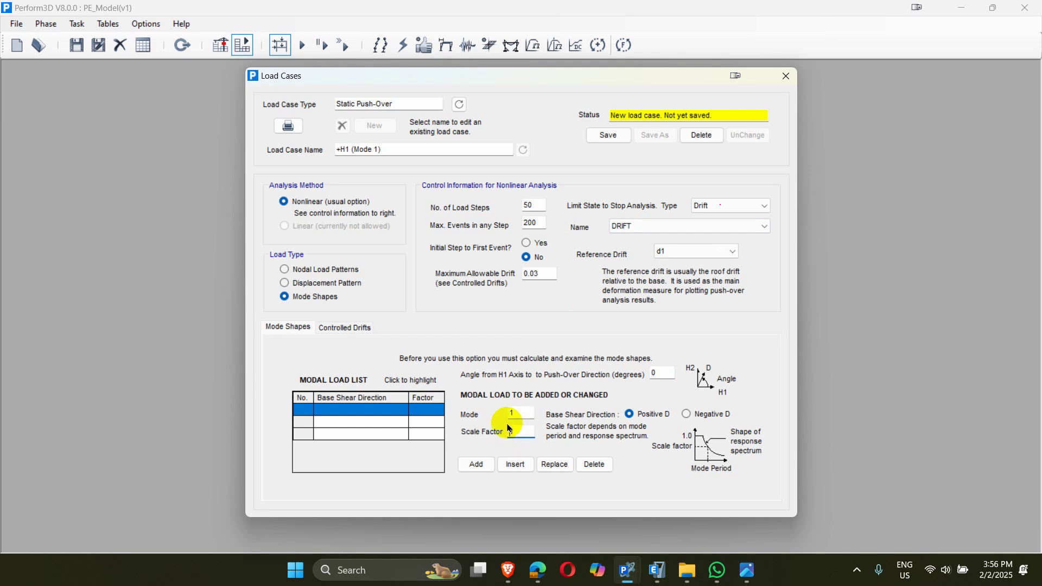
click(477, 464)
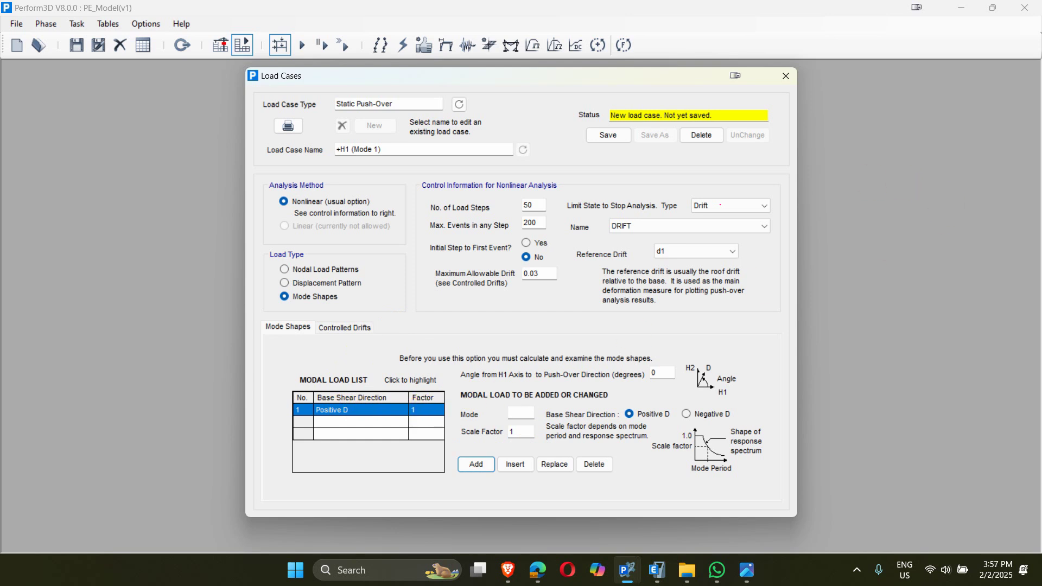
mouse_move(861, 170)
mouse_down()
mouse_move(863, 354)
mouse_move(903, 335)
mouse_move(932, 164)
mouse_up()
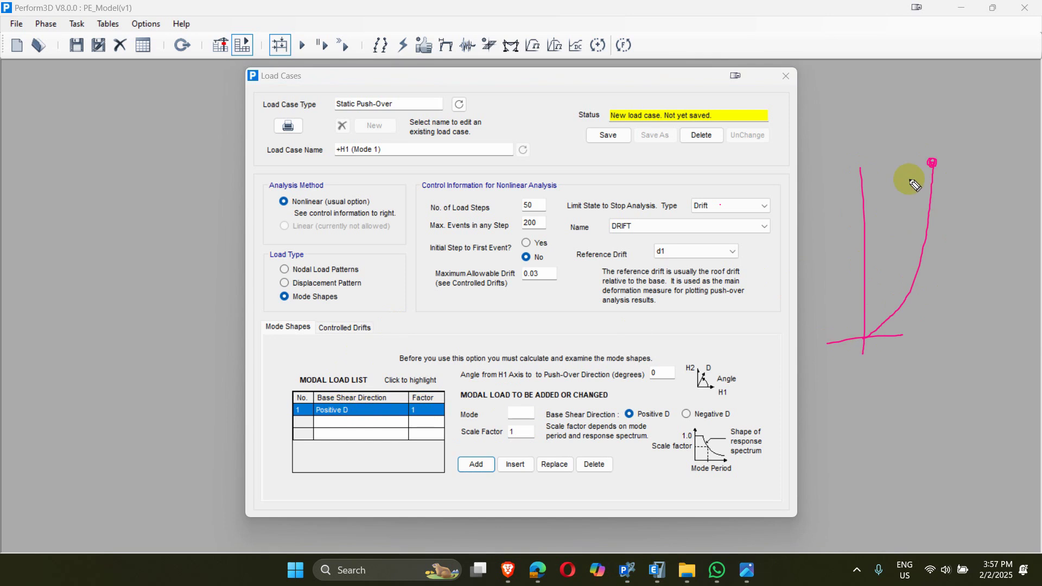
drag(856, 146, 857, 152)
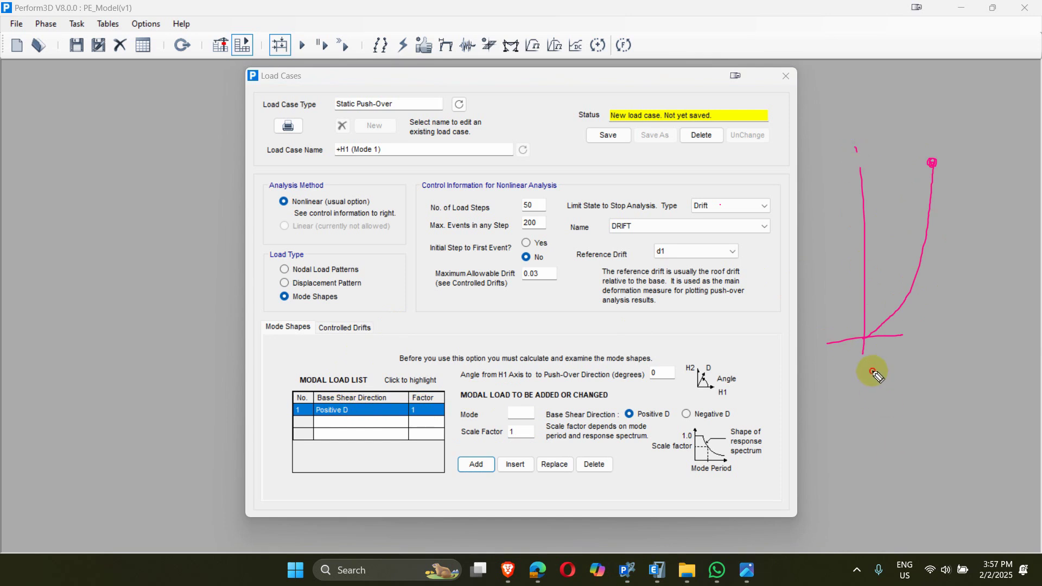
mouse_move(872, 371)
mouse_down()
mouse_move(869, 500)
mouse_move(951, 460)
mouse_up()
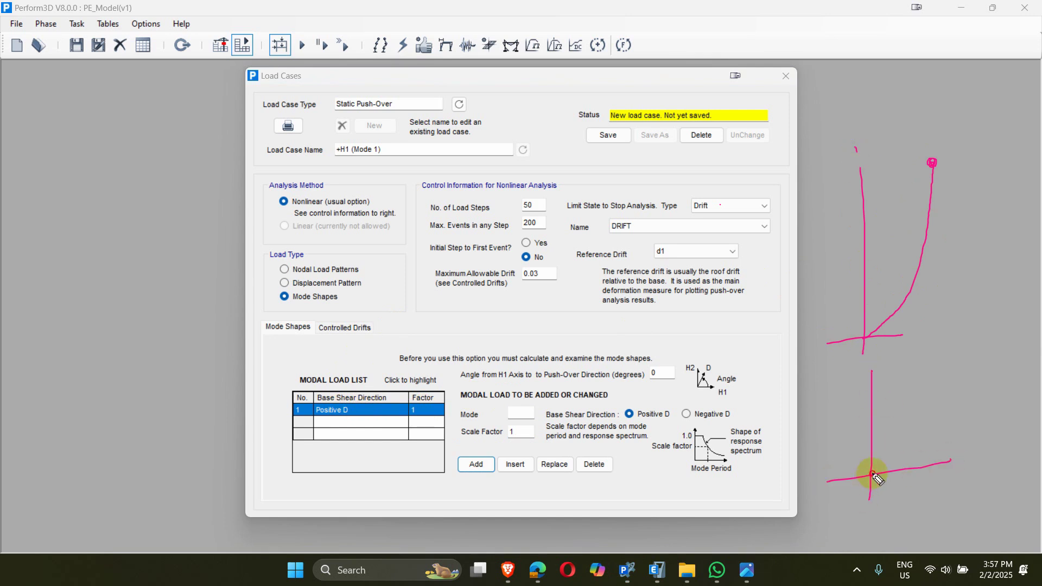
mouse_move(873, 474)
mouse_down()
mouse_move(893, 425)
mouse_move(835, 373)
mouse_up()
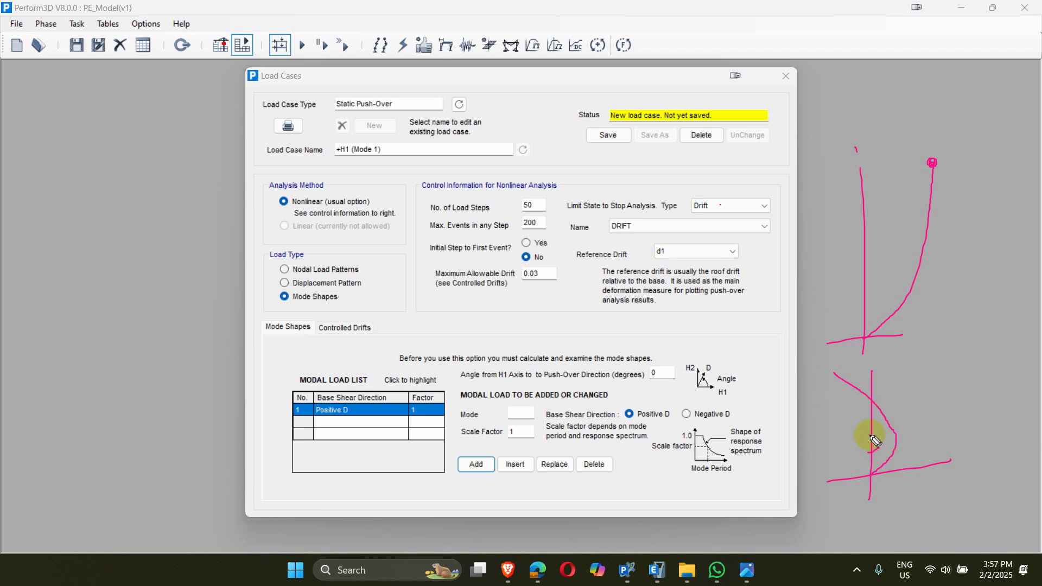
mouse_move(870, 435)
mouse_down()
mouse_move(873, 402)
mouse_move(895, 429)
mouse_move(878, 471)
mouse_up()
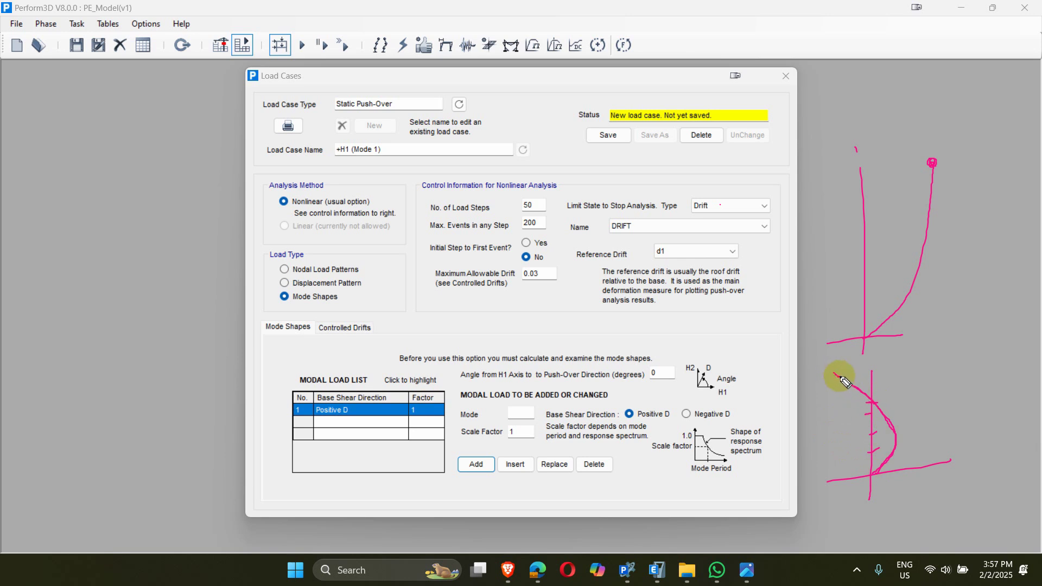
mouse_move(868, 377)
mouse_down()
mouse_move(856, 389)
mouse_move(838, 376)
mouse_up()
click(881, 368)
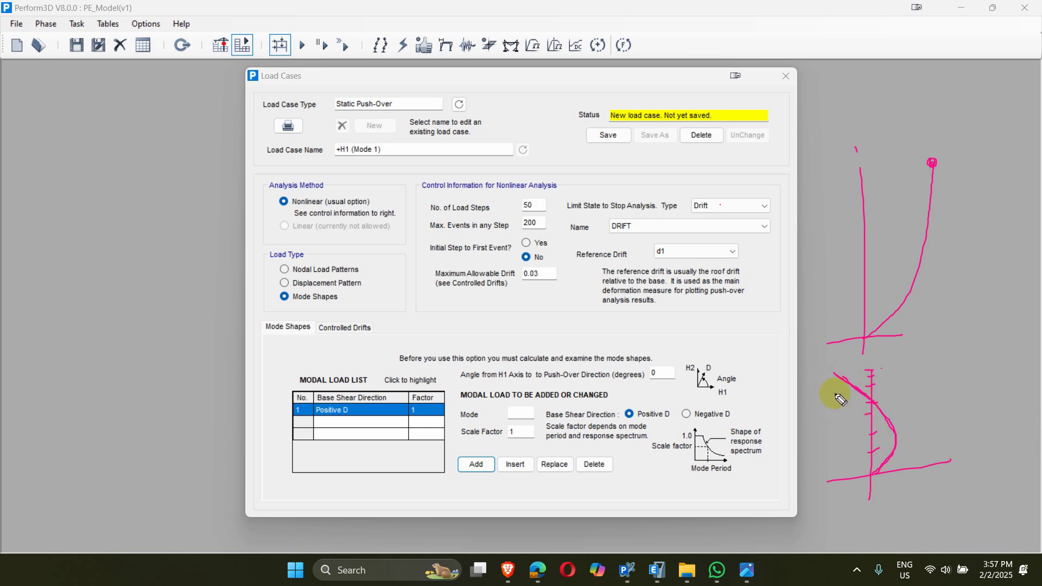
mouse_move(962, 275)
mouse_down()
mouse_move(960, 425)
mouse_move(984, 420)
mouse_move(950, 360)
mouse_move(943, 309)
mouse_move(993, 260)
mouse_move(962, 282)
mouse_move(975, 259)
mouse_up()
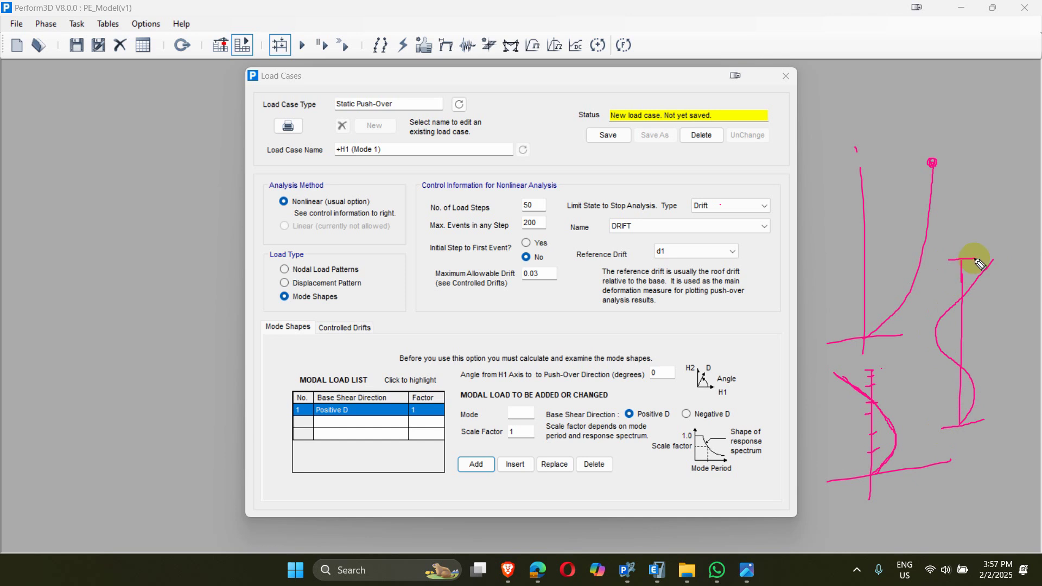
mouse_move(952, 410)
mouse_down()
mouse_move(972, 383)
mouse_move(965, 367)
mouse_up()
mouse_move(952, 322)
mouse_down()
mouse_move(964, 317)
mouse_move(969, 283)
mouse_up()
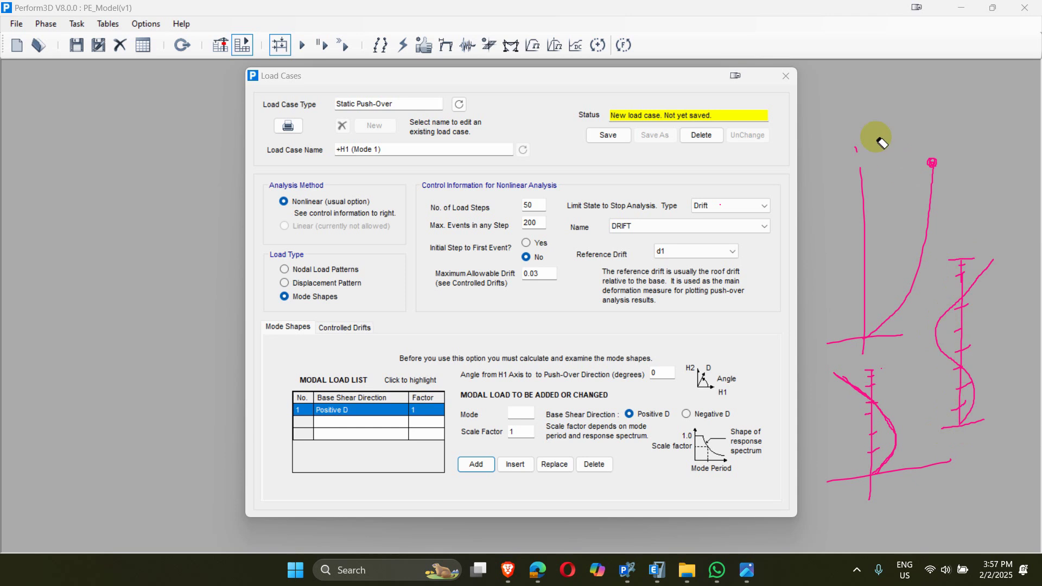
mouse_move(871, 229)
mouse_down()
mouse_move(829, 145)
mouse_move(857, 150)
mouse_up()
mouse_move(845, 93)
mouse_down()
mouse_move(945, 331)
mouse_move(917, 168)
mouse_move(870, 482)
mouse_up()
drag(942, 282, 947, 380)
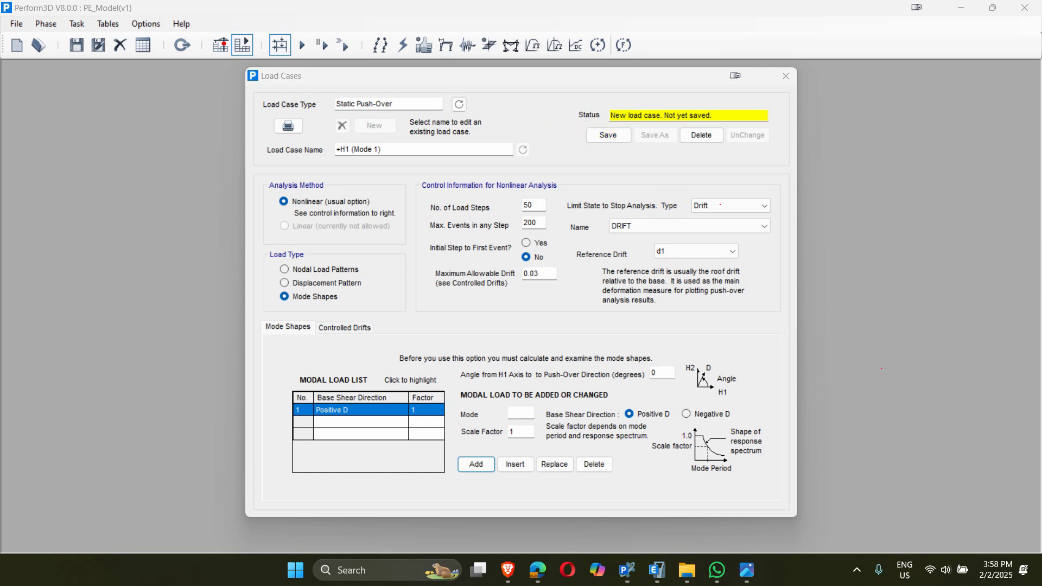
Save the +H1 (Mode 1) load case
click(607, 135)
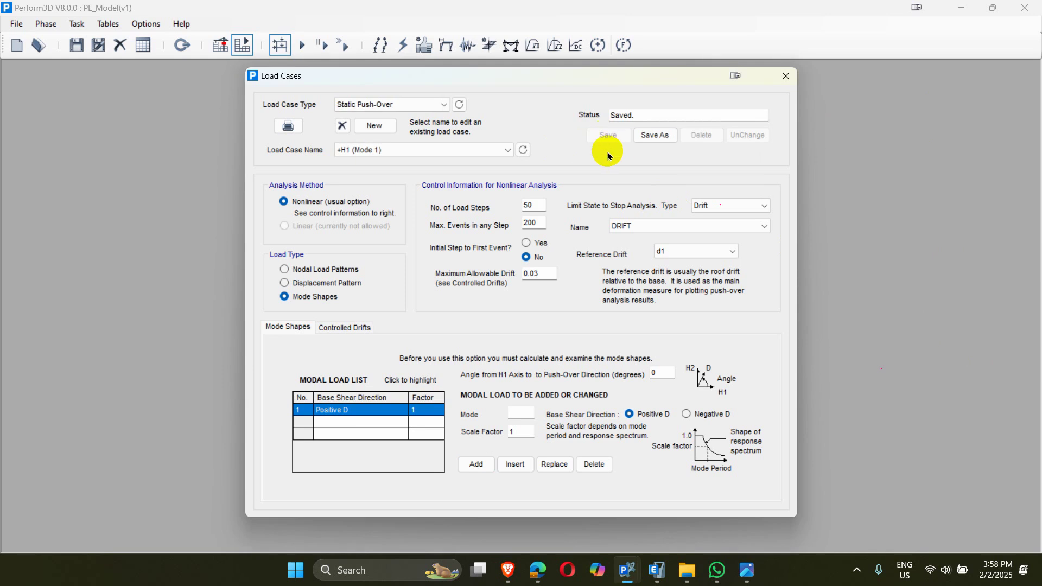